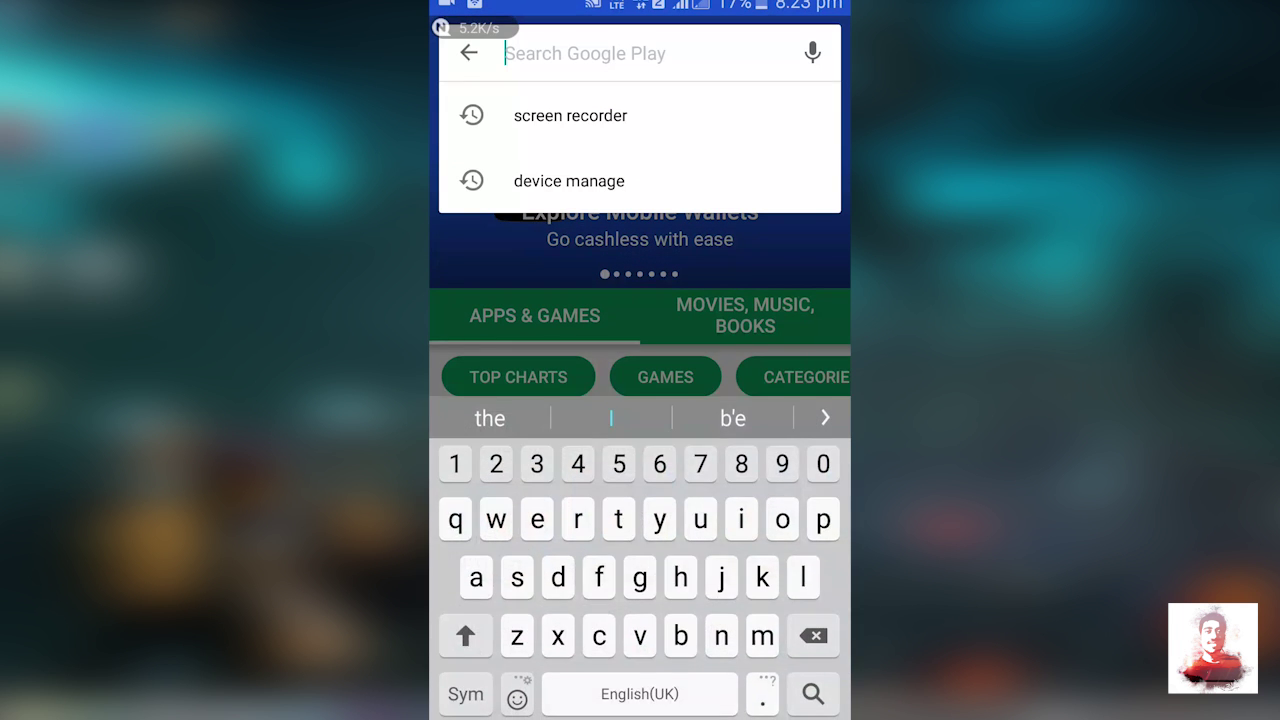
- Search the Play Store for 'android devi' and open the Android Device Manager listing
text(an)
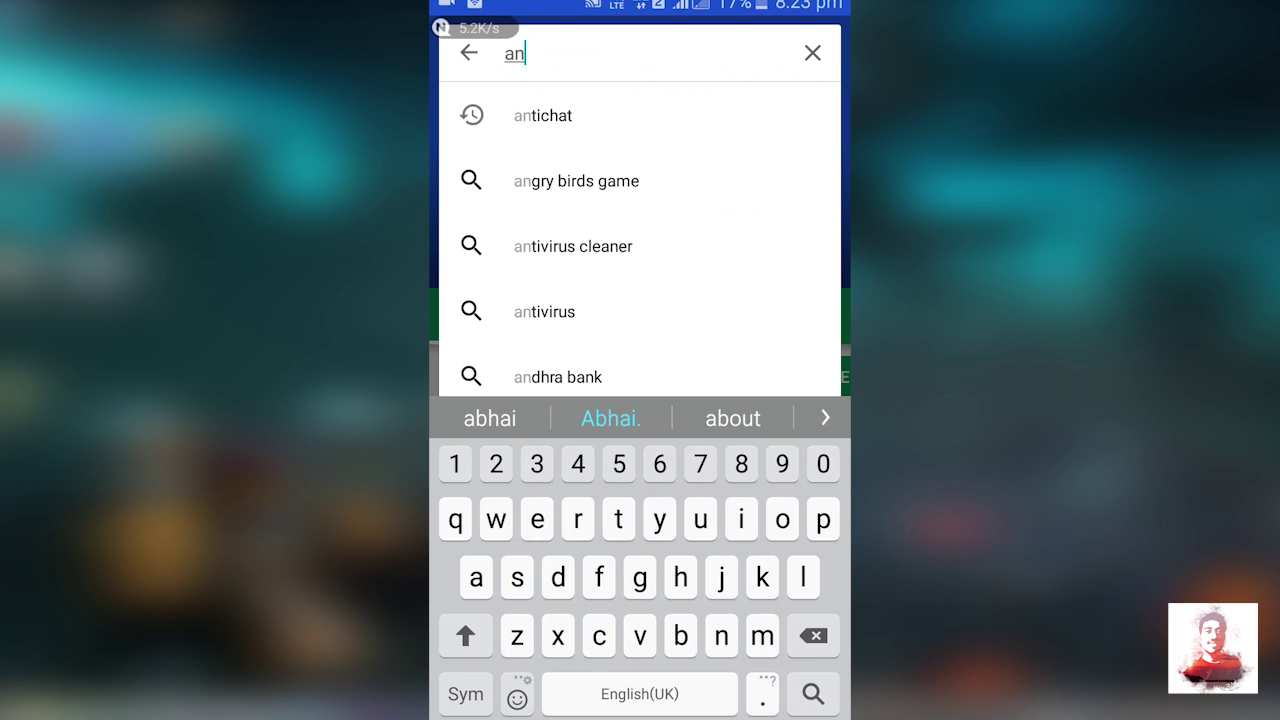
text(droid devi)
key(Escape)
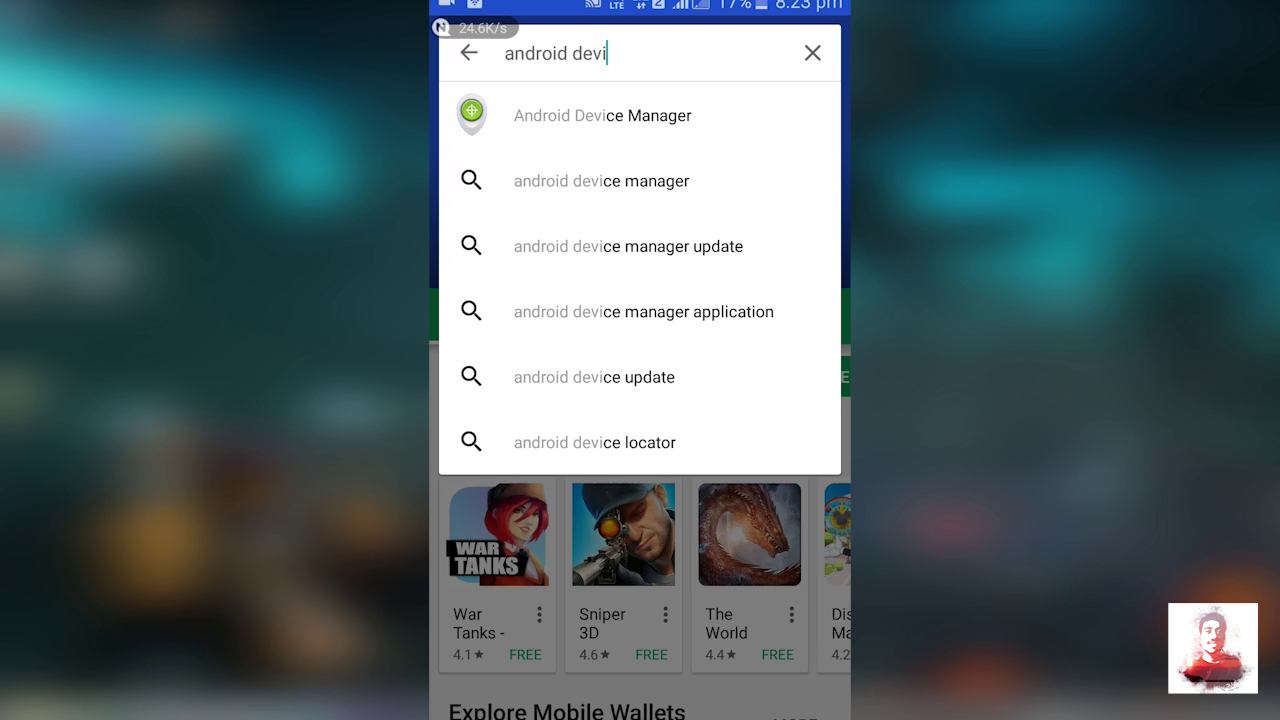
click(602, 115)
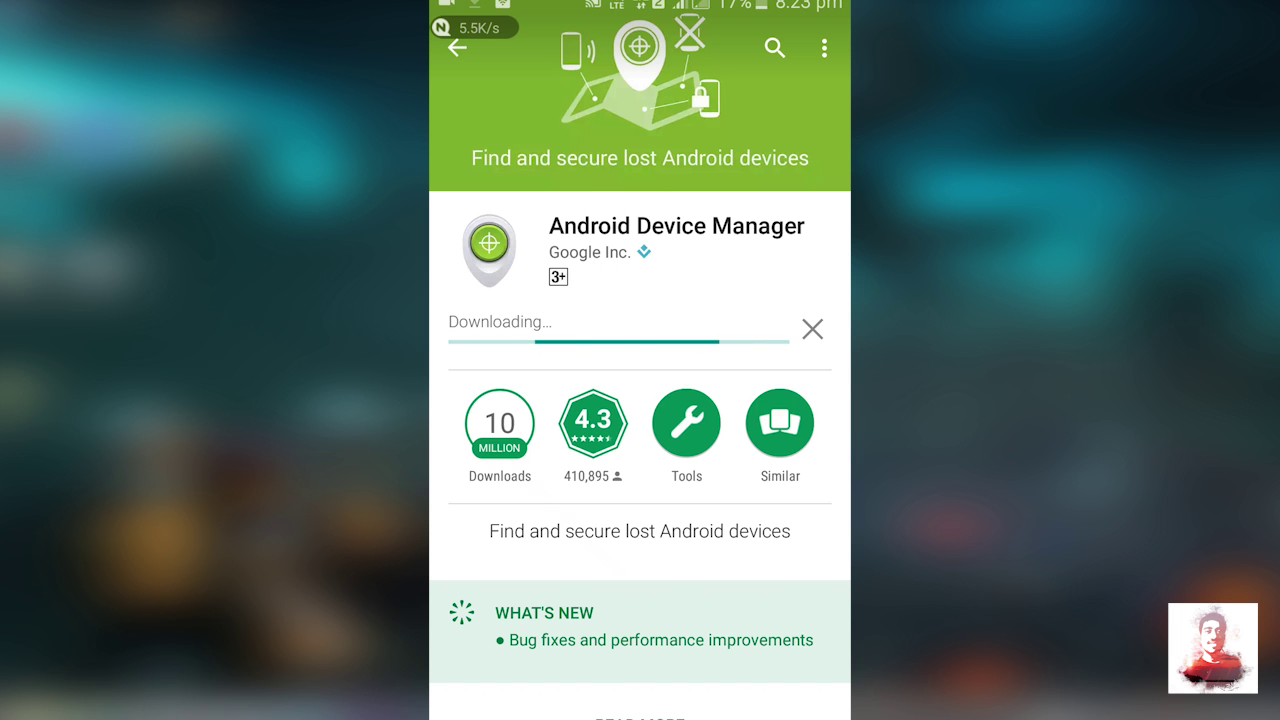
- Scroll through the app page's screenshots, rating and reviews, then back to the top
scroll(640, 400, down, 3)
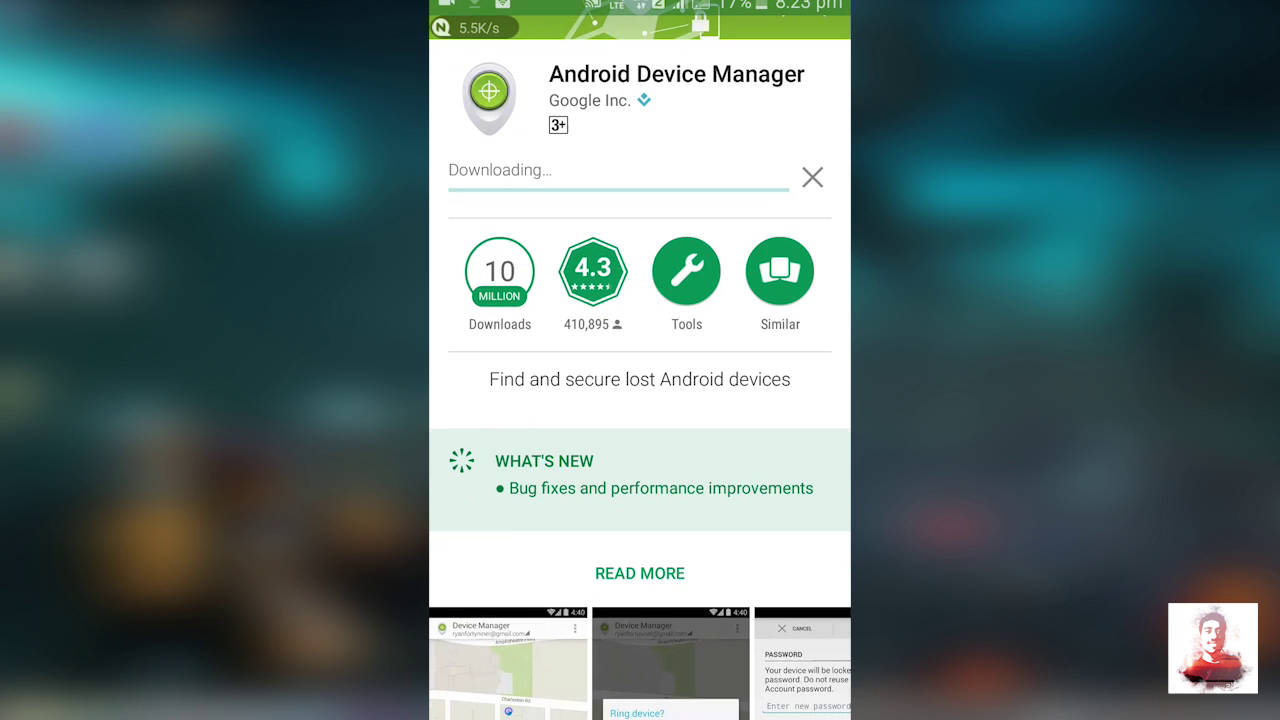
scroll(640, 400, down, 2)
scroll(640, 400, down, 4)
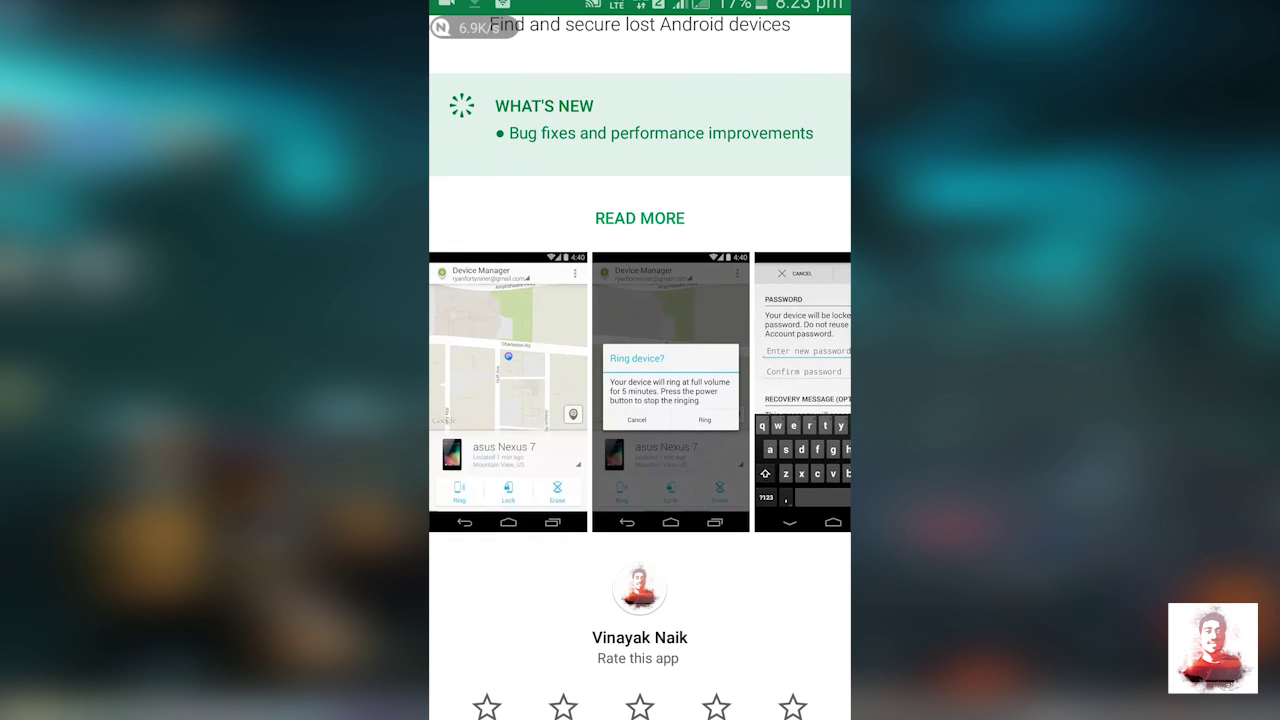
scroll(640, 400, down, 3)
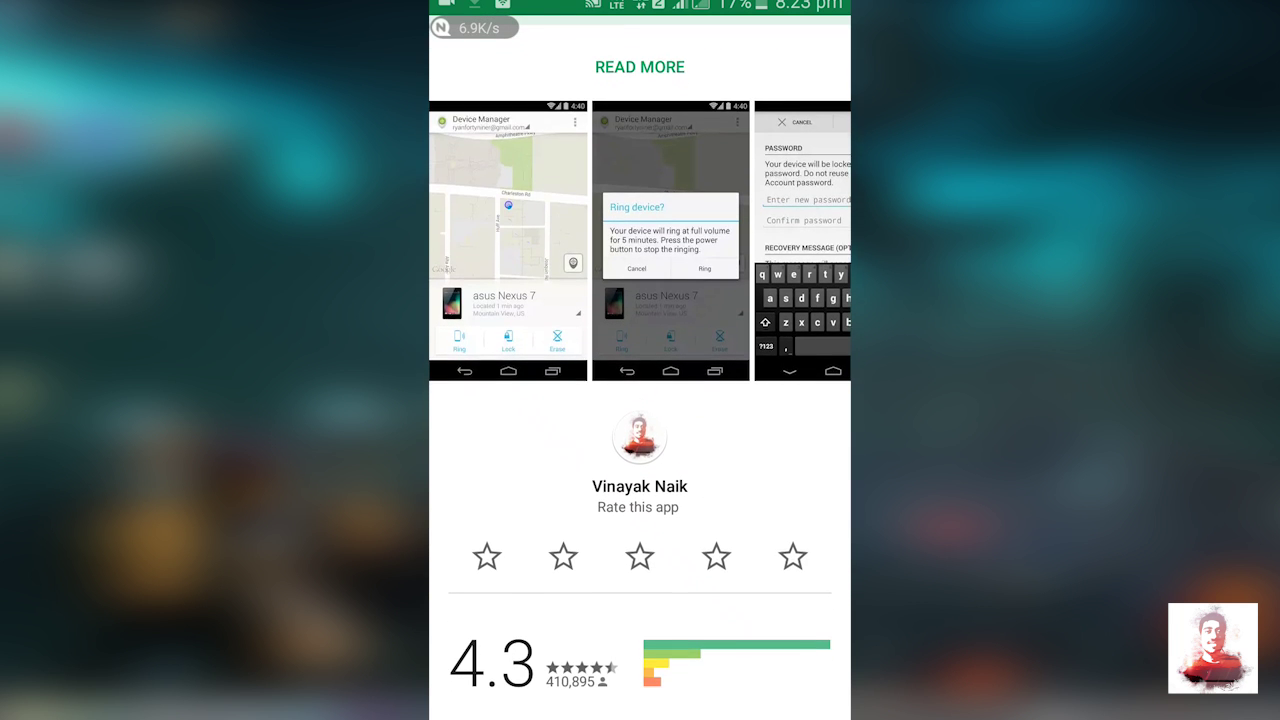
scroll(640, 400, down, 2)
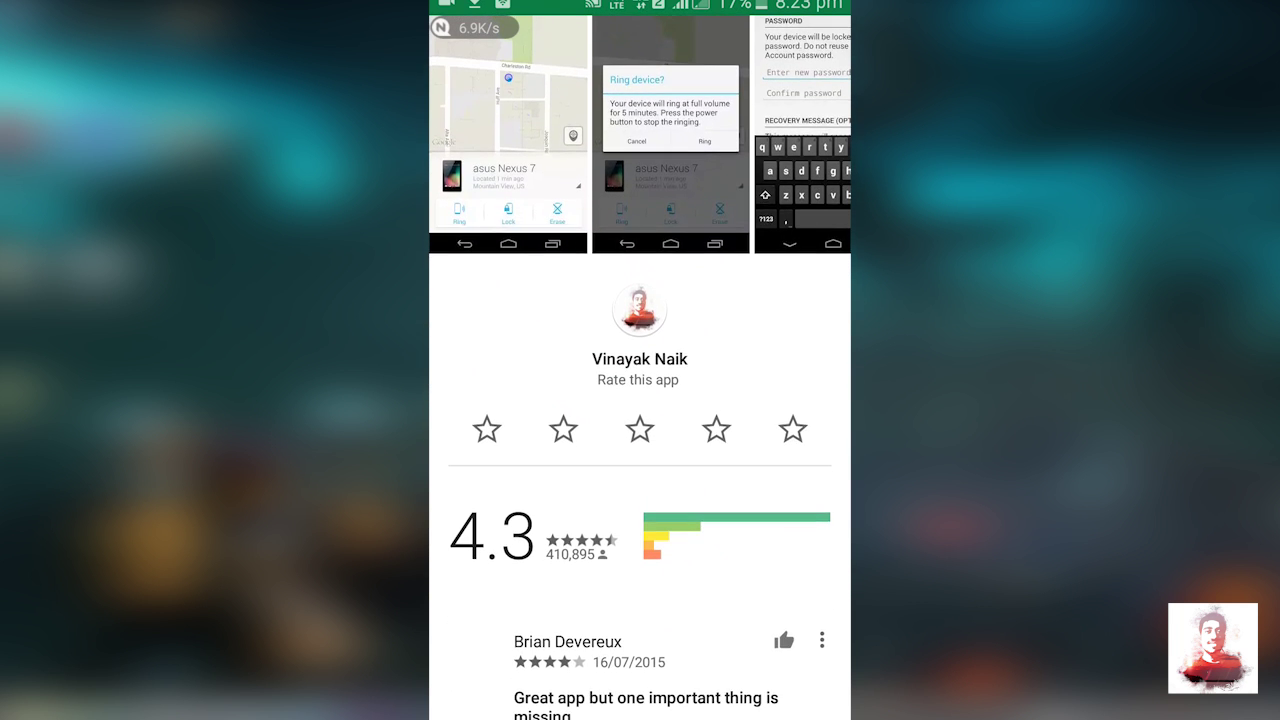
scroll(640, 400, up, 5)
scroll(640, 400, up, 6)
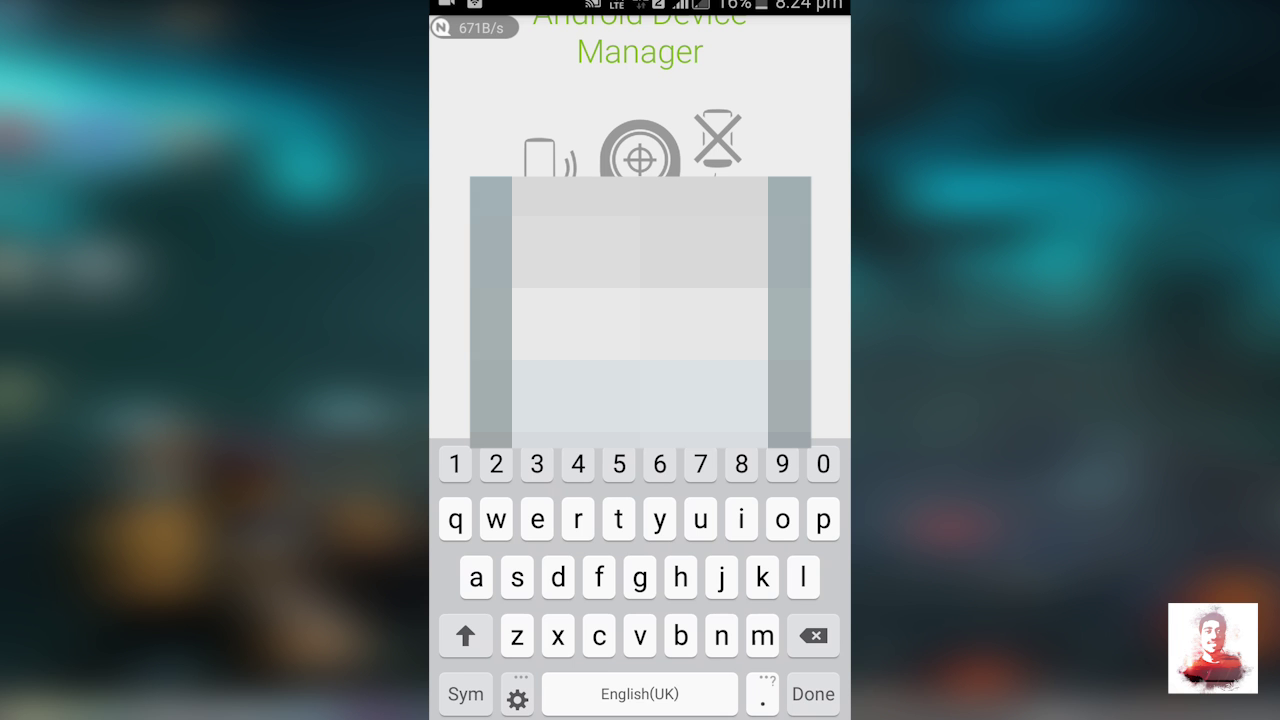
- Sign in, view the samsung SM-J320F on the map, and check its three-dot options
text(h)
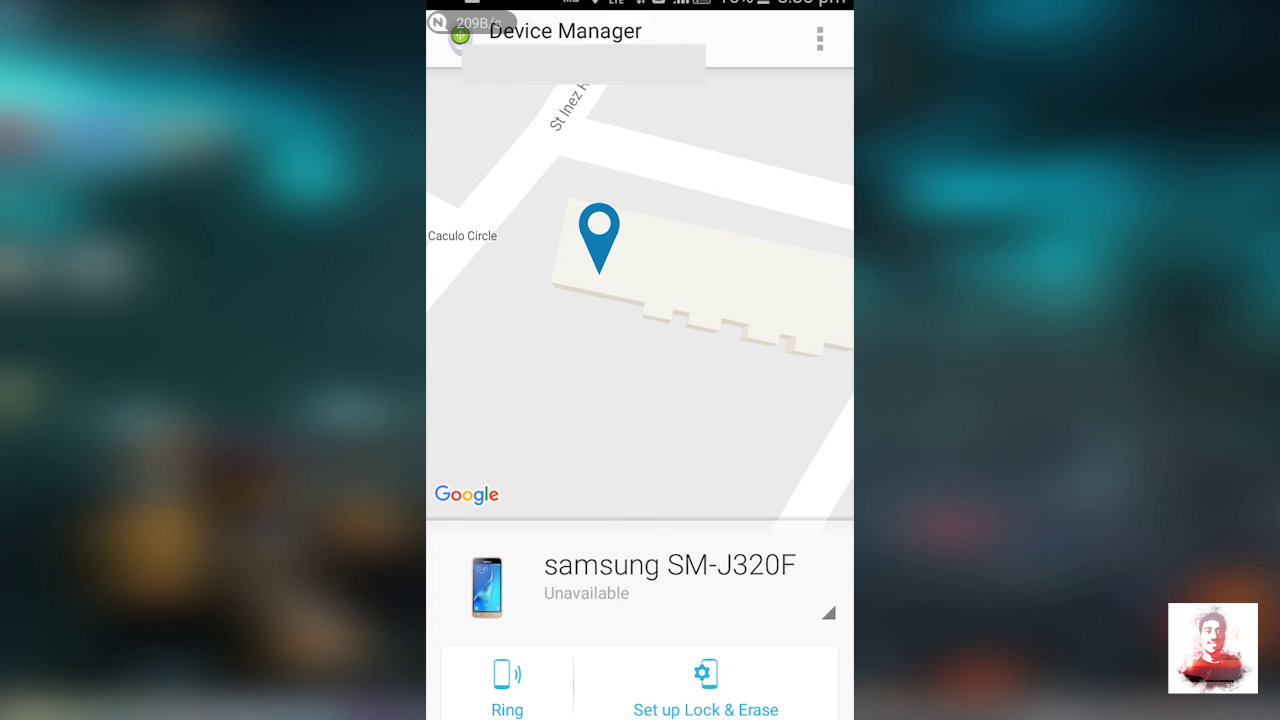
click(820, 38)
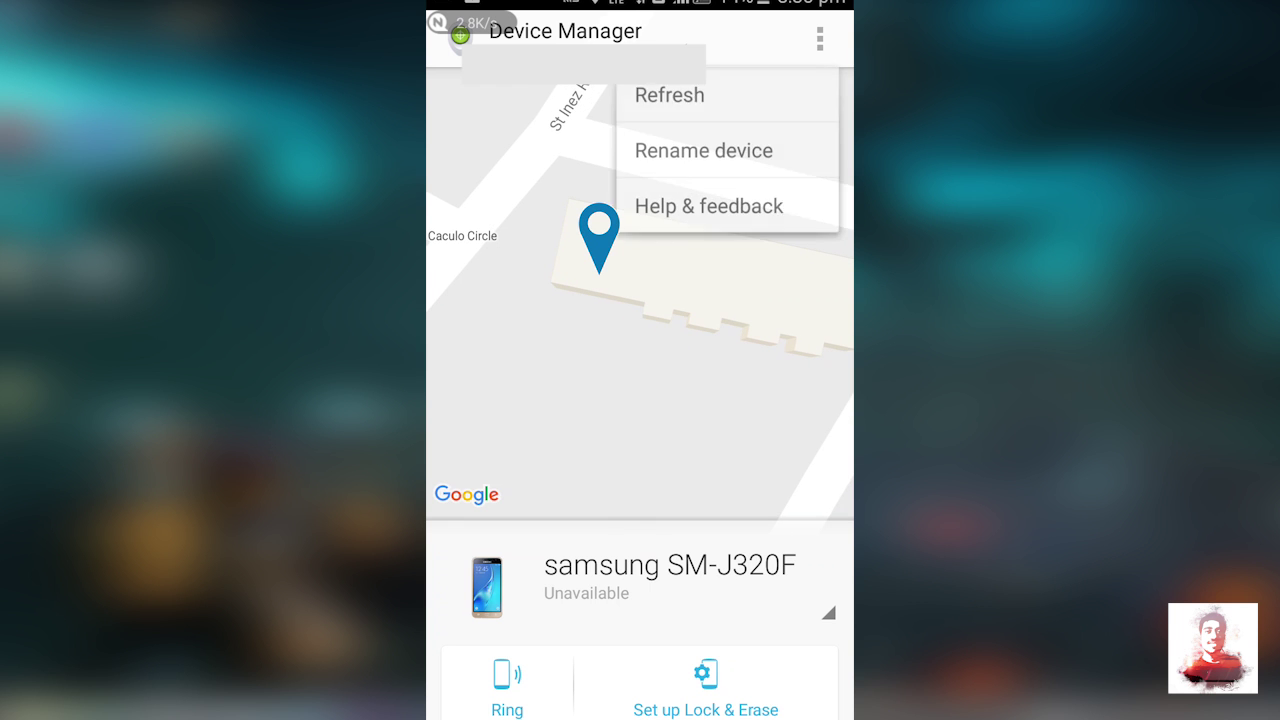
key(Escape)
key(Escape)
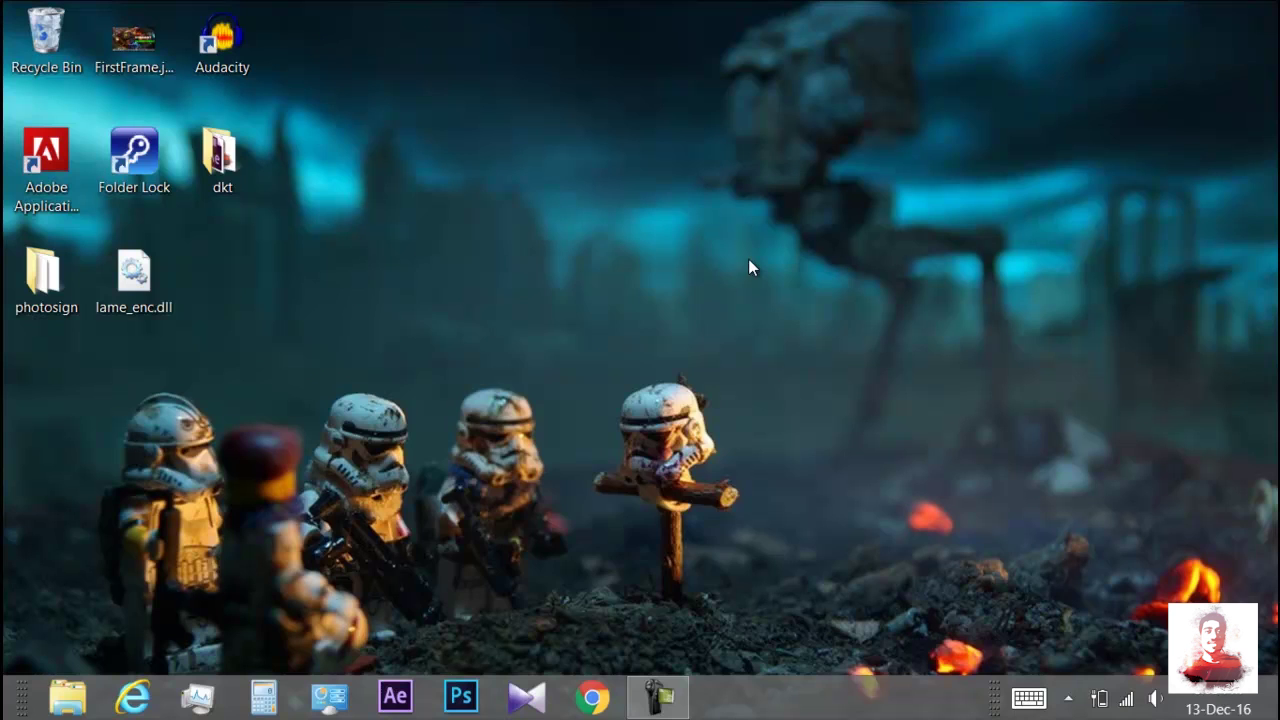
right_click(748, 262)
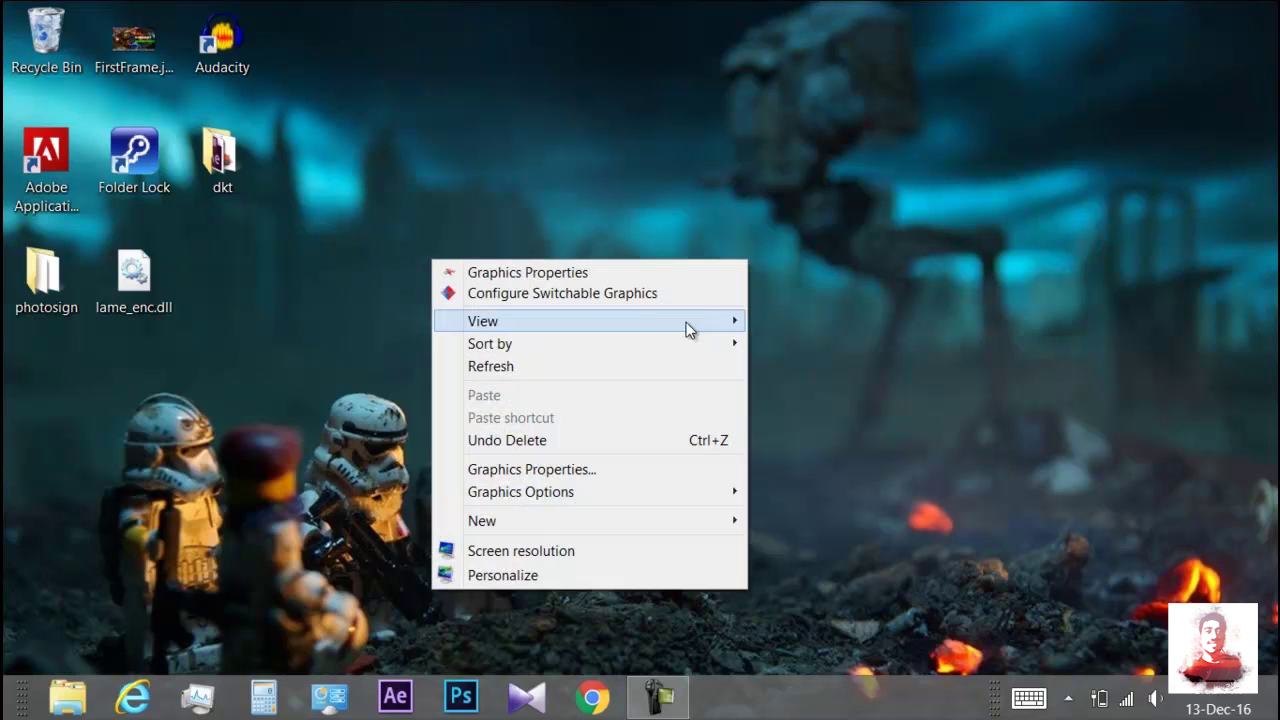
click(652, 362)
click(594, 699)
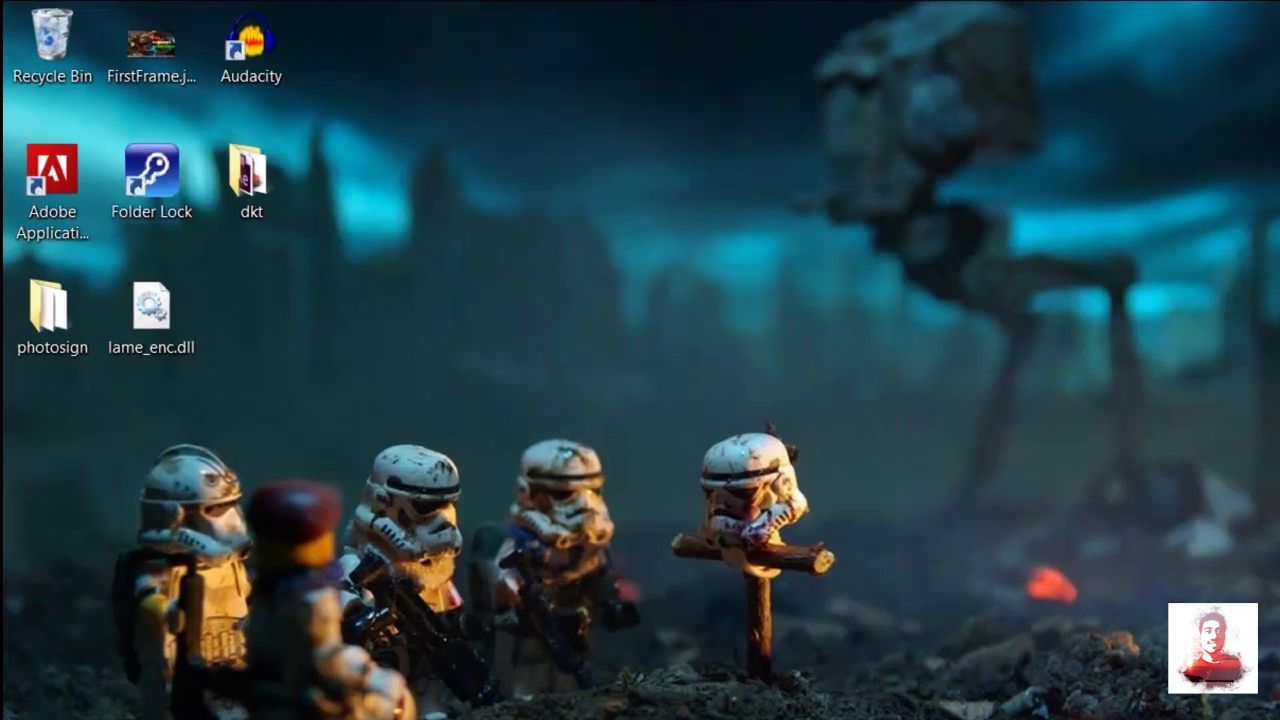
text(www.google.com)
key(Return)
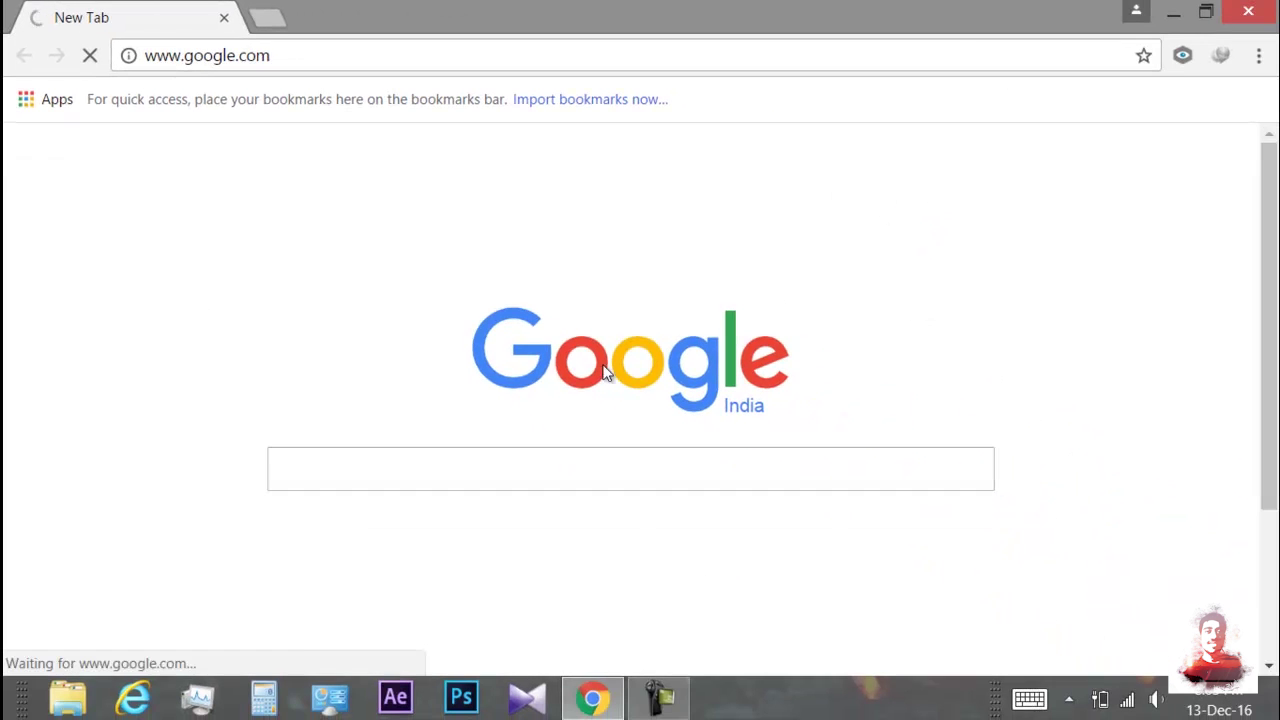
- Search Google for 'android device manager' and open the first result
click(506, 487)
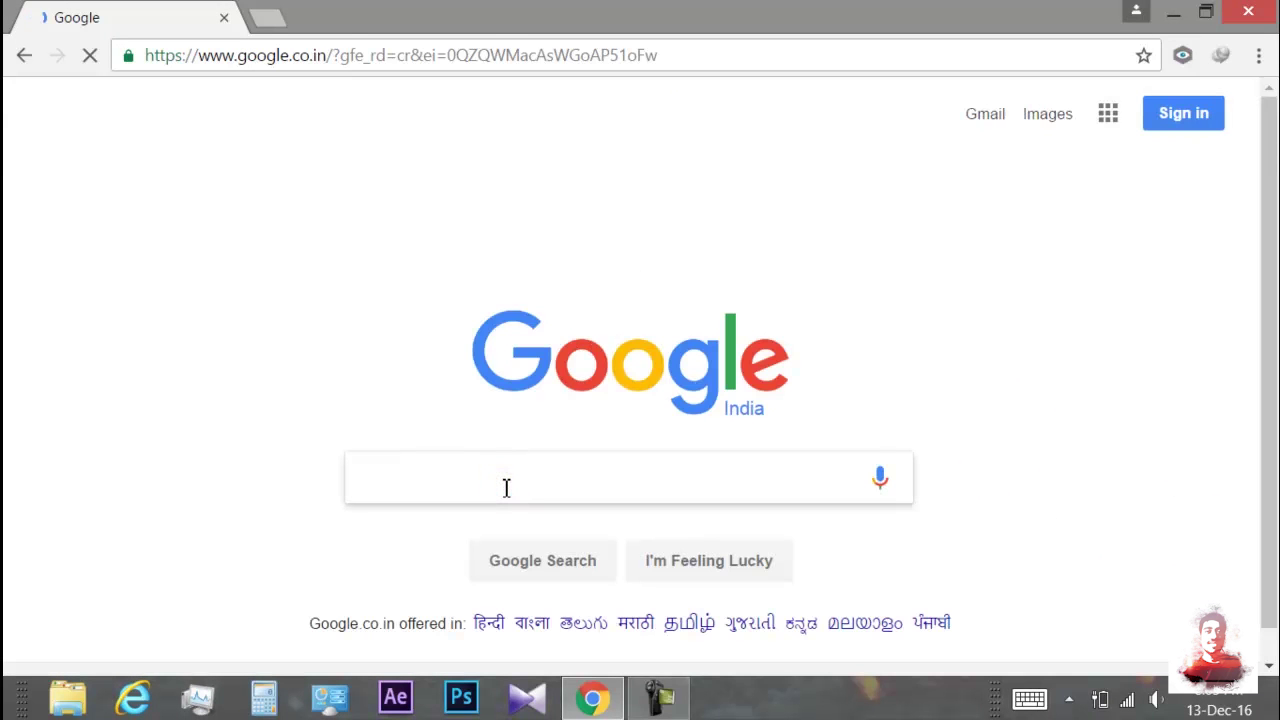
text(android device)
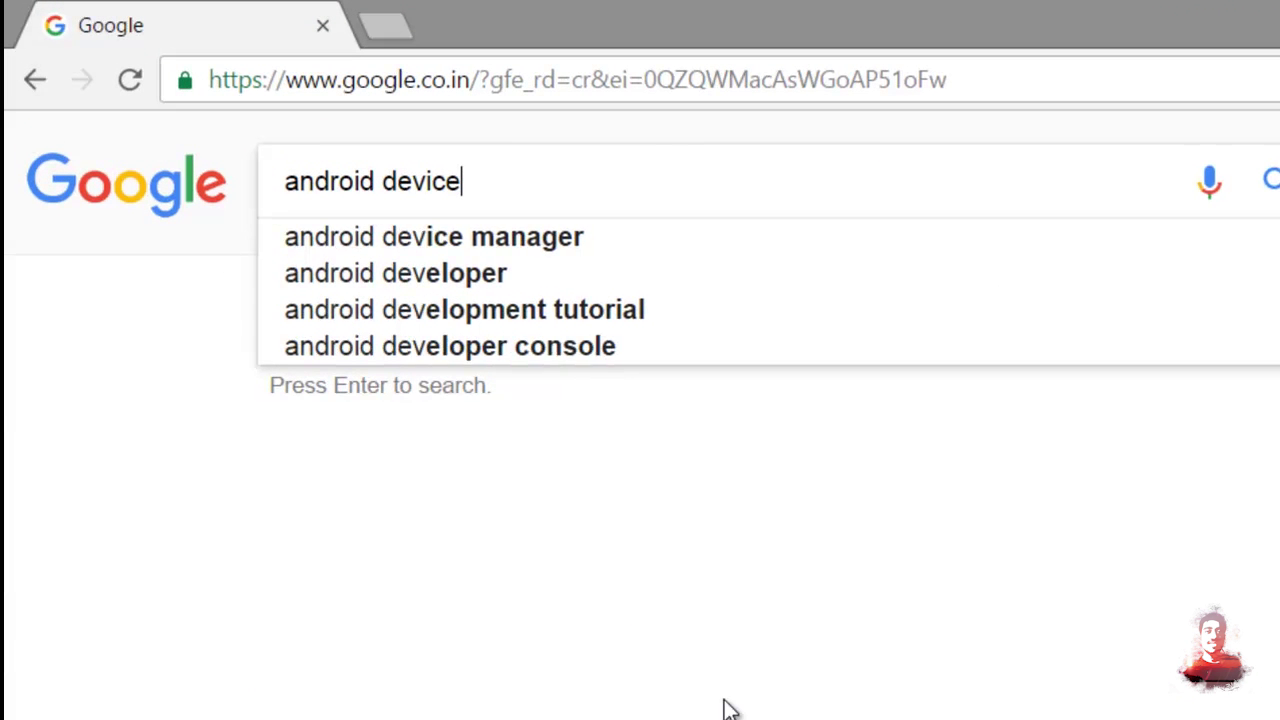
key(Down)
key(Return)
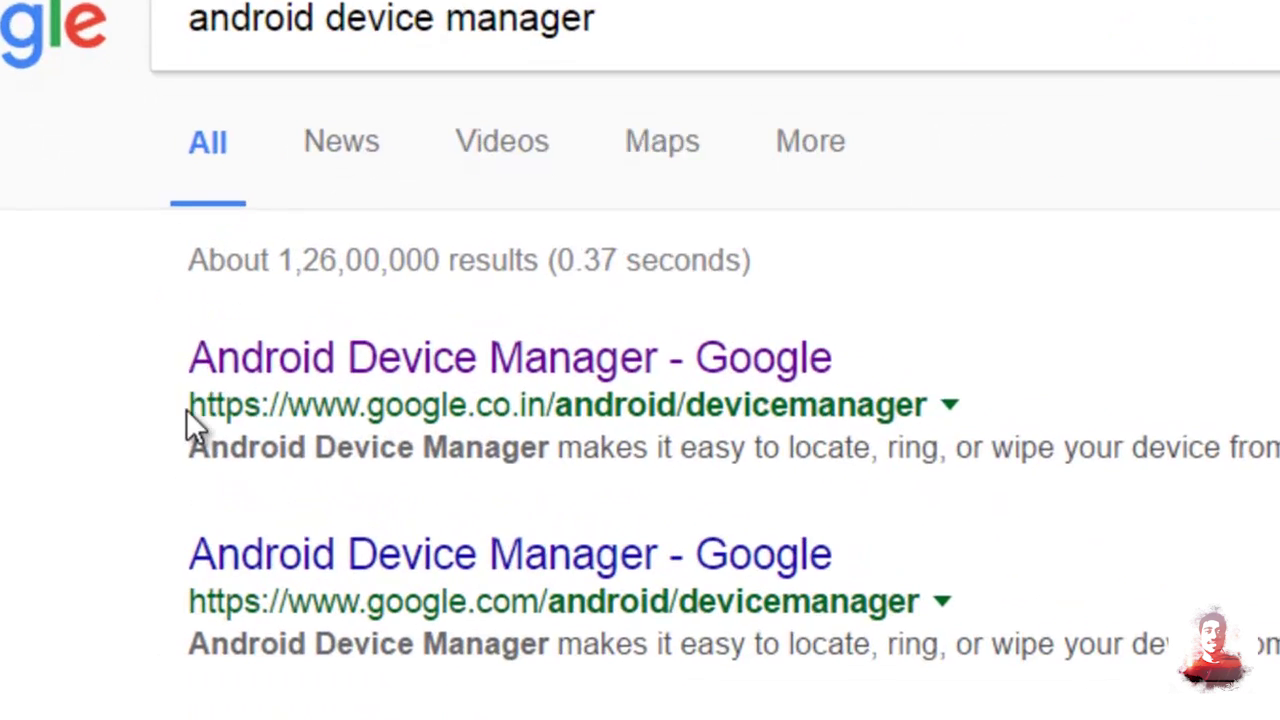
drag(188, 410, 983, 430)
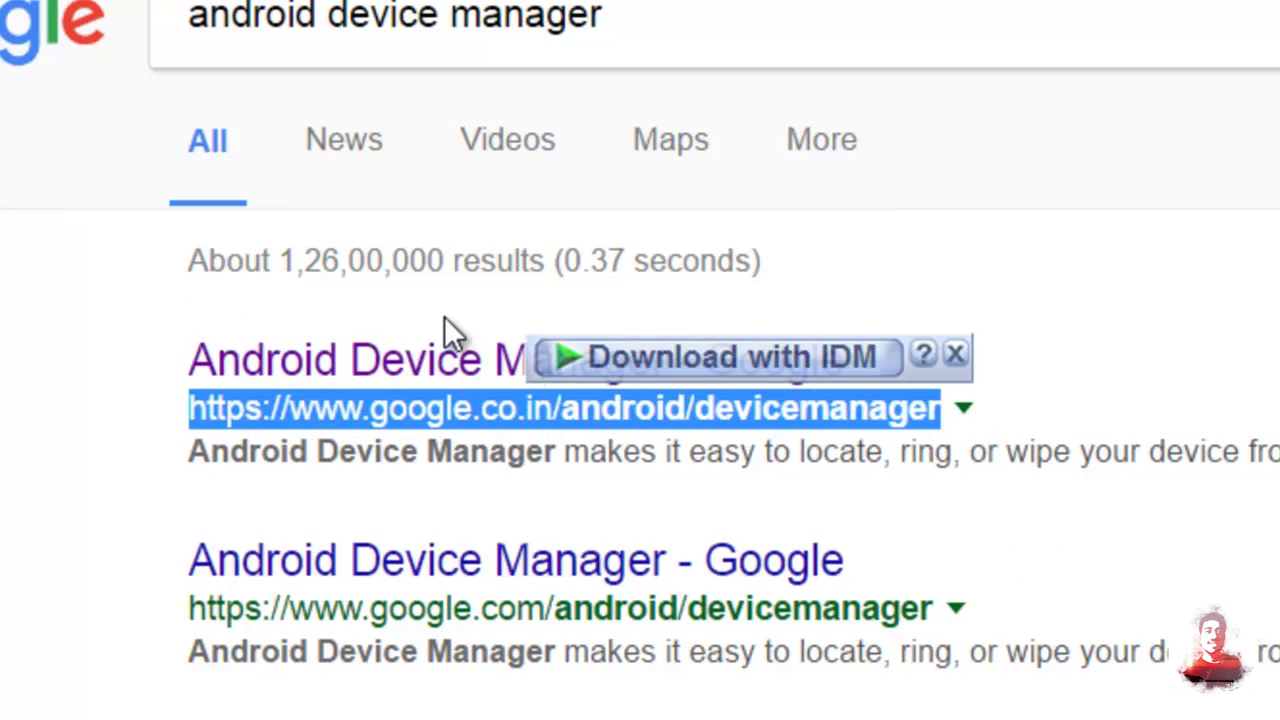
click(307, 296)
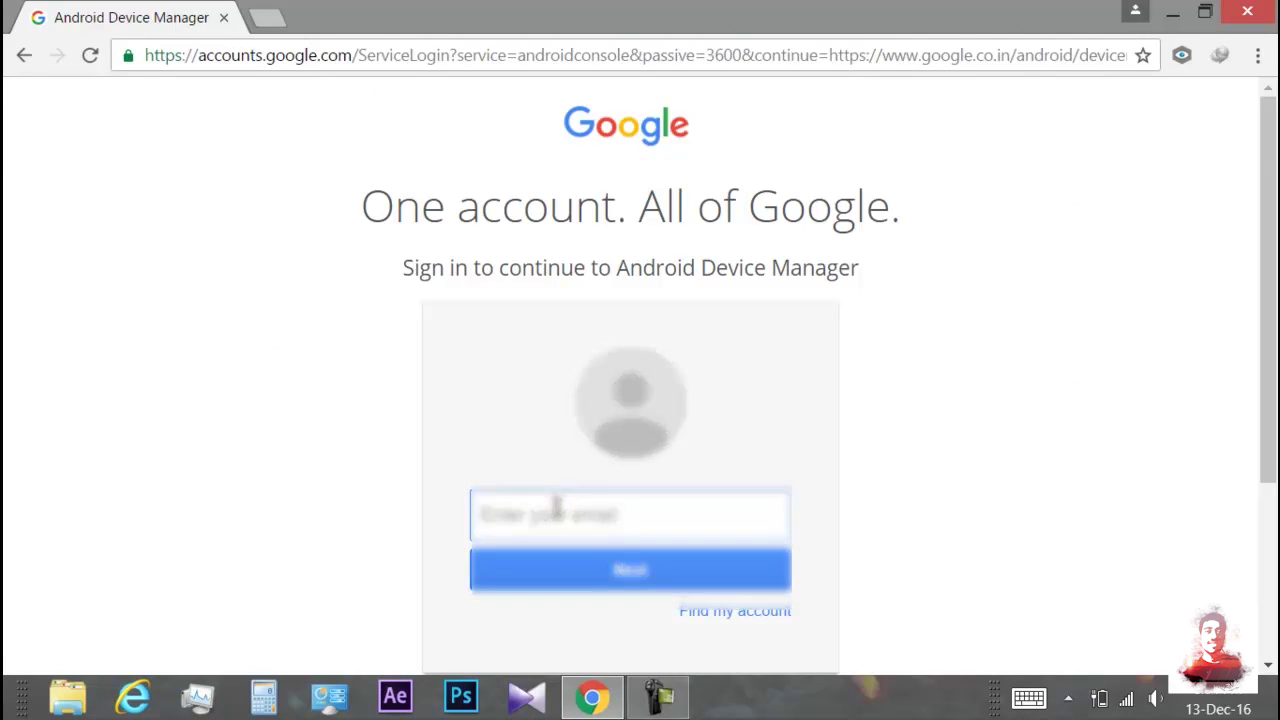
- Fill in the suggested account email, continue, and enter the password
text(a)
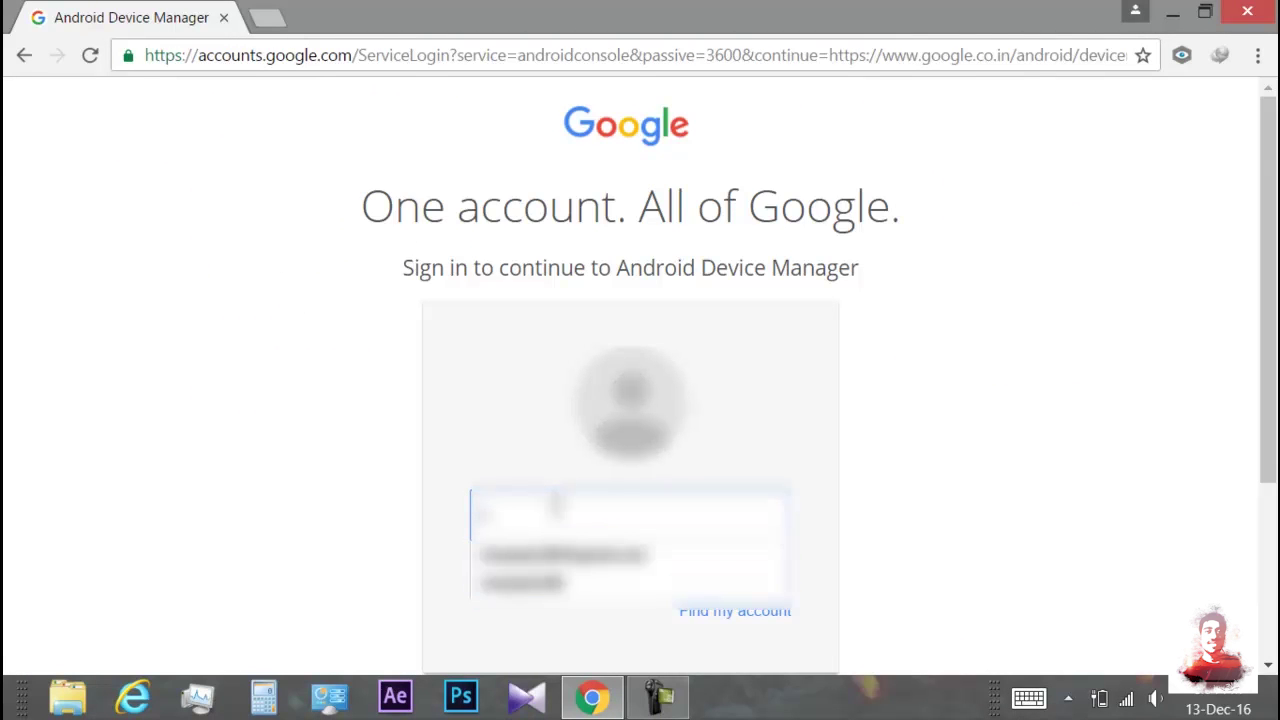
click(570, 556)
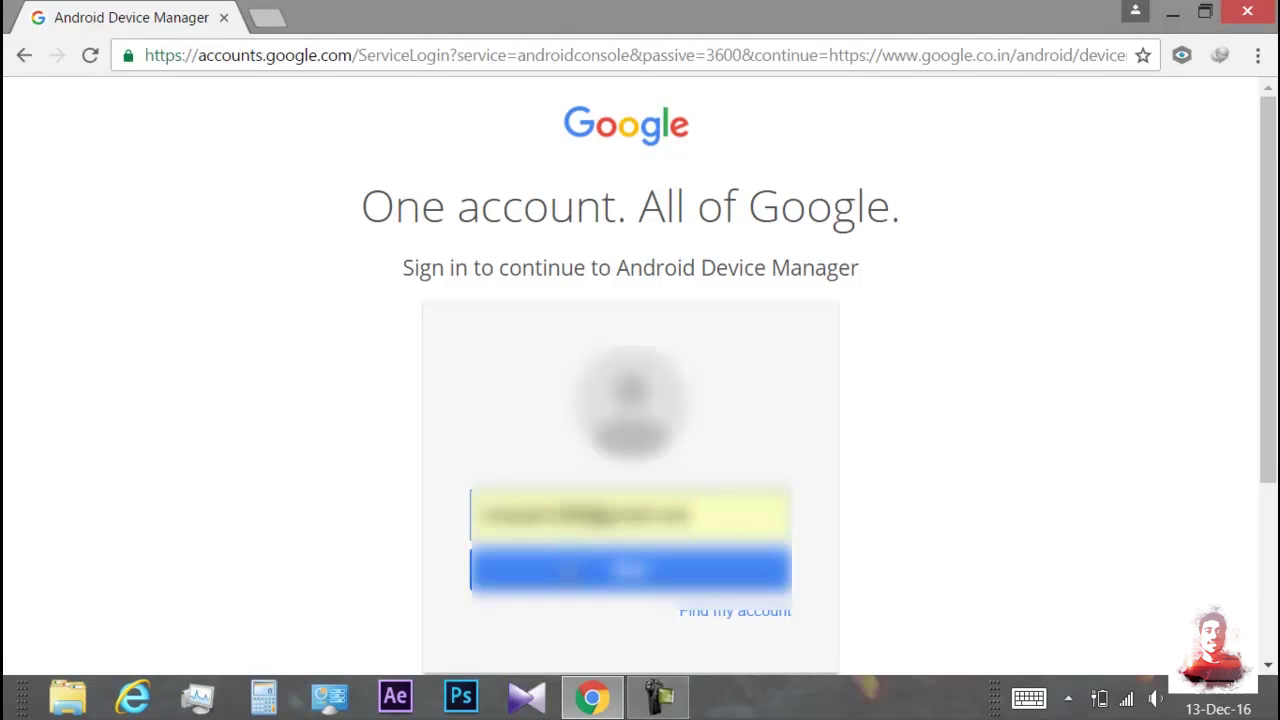
click(570, 570)
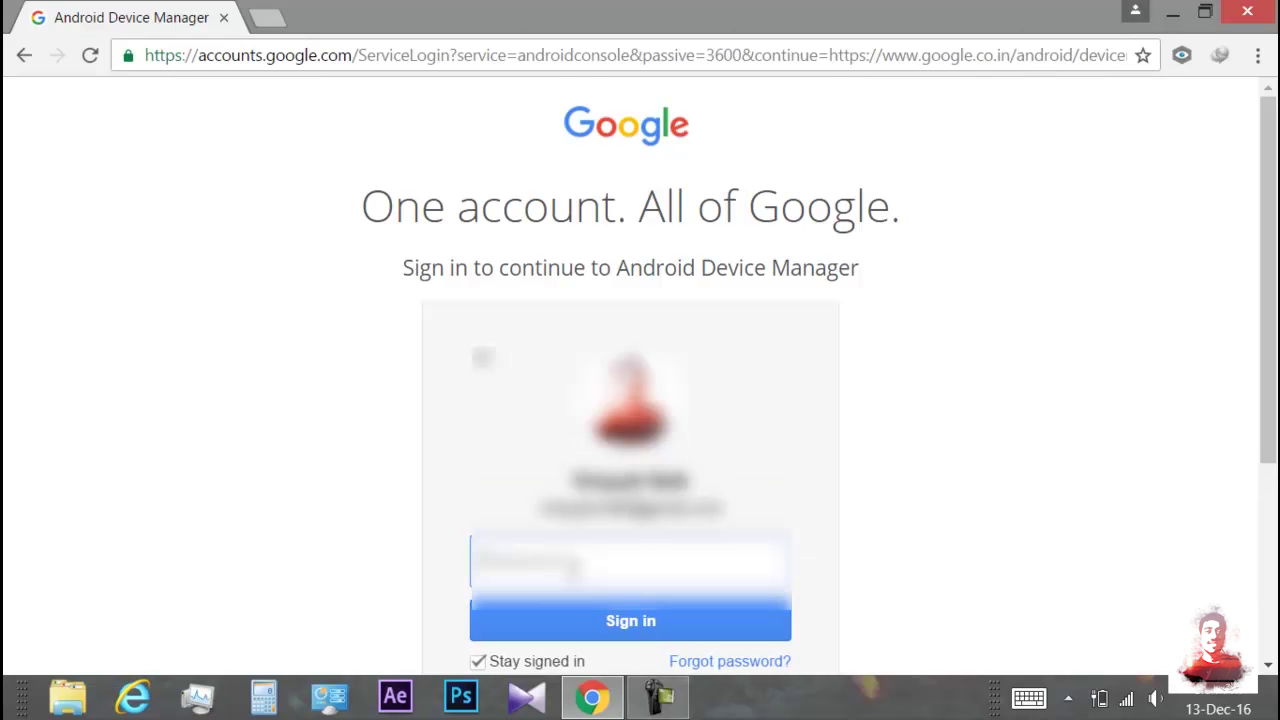
text(a)
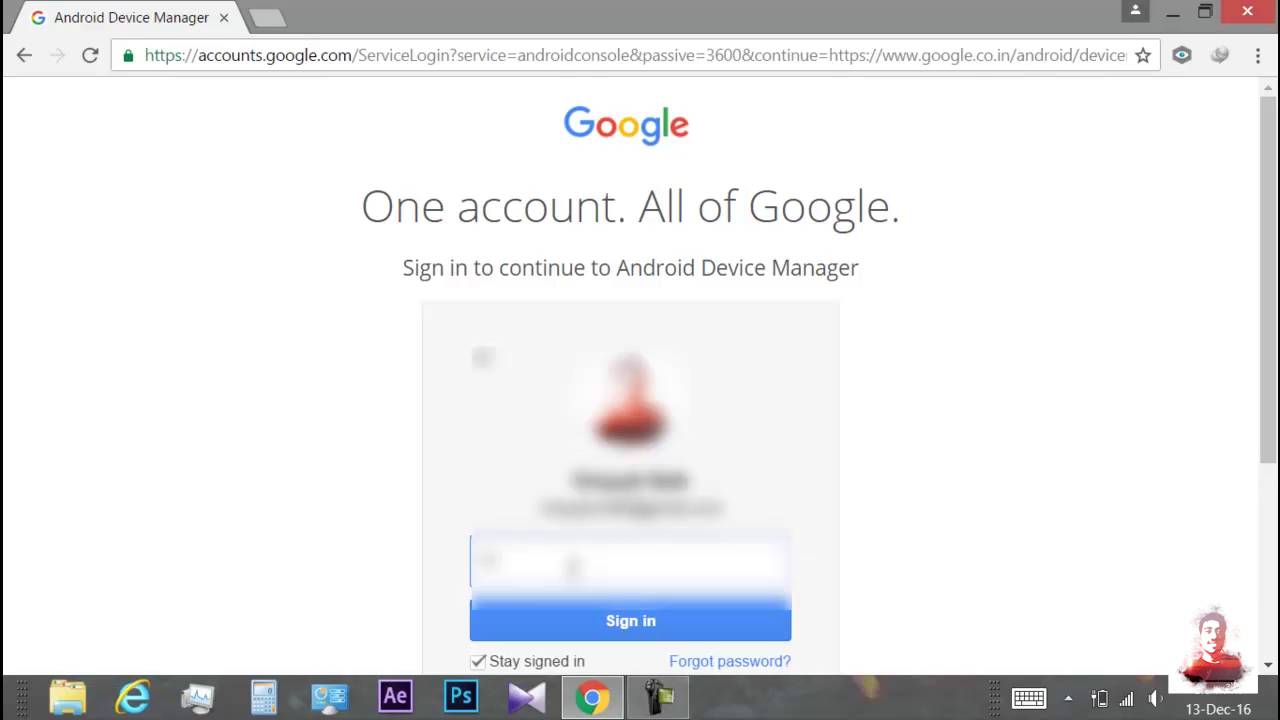
text(aaa)
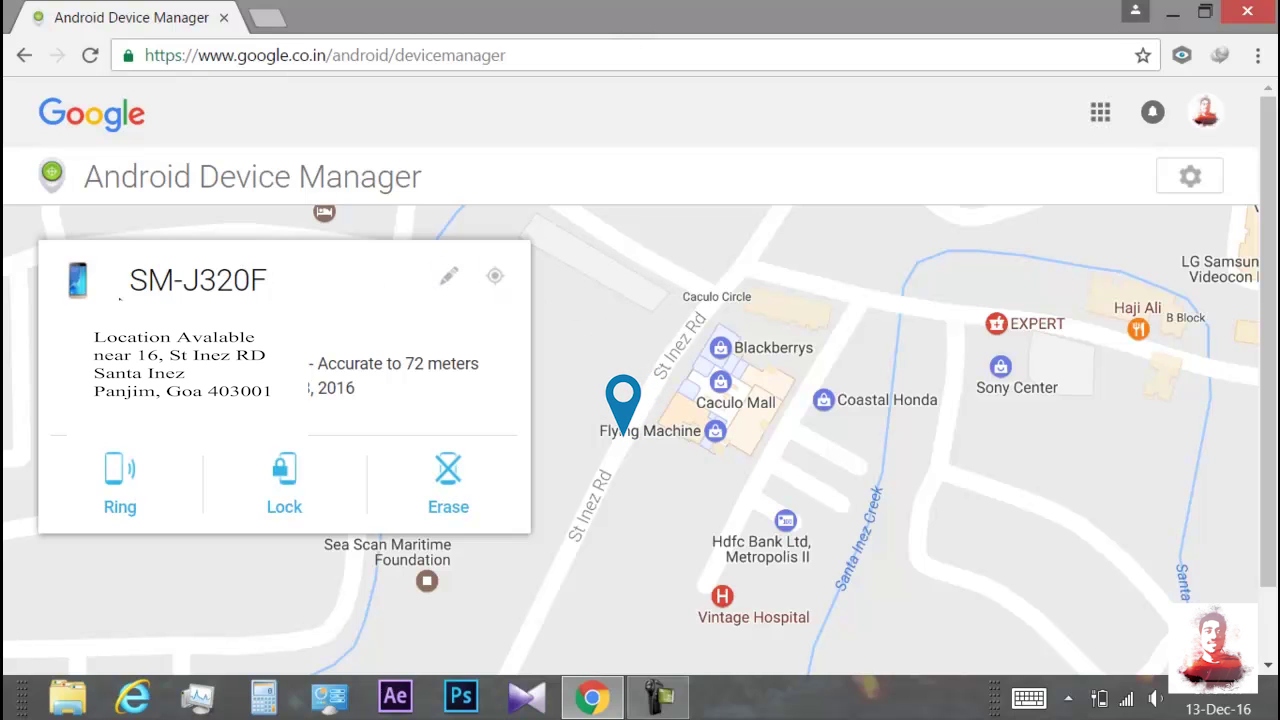
- Re-locate the SM-J320F on the map and pan to show the surrounding mall
drag(125, 280, 272, 284)
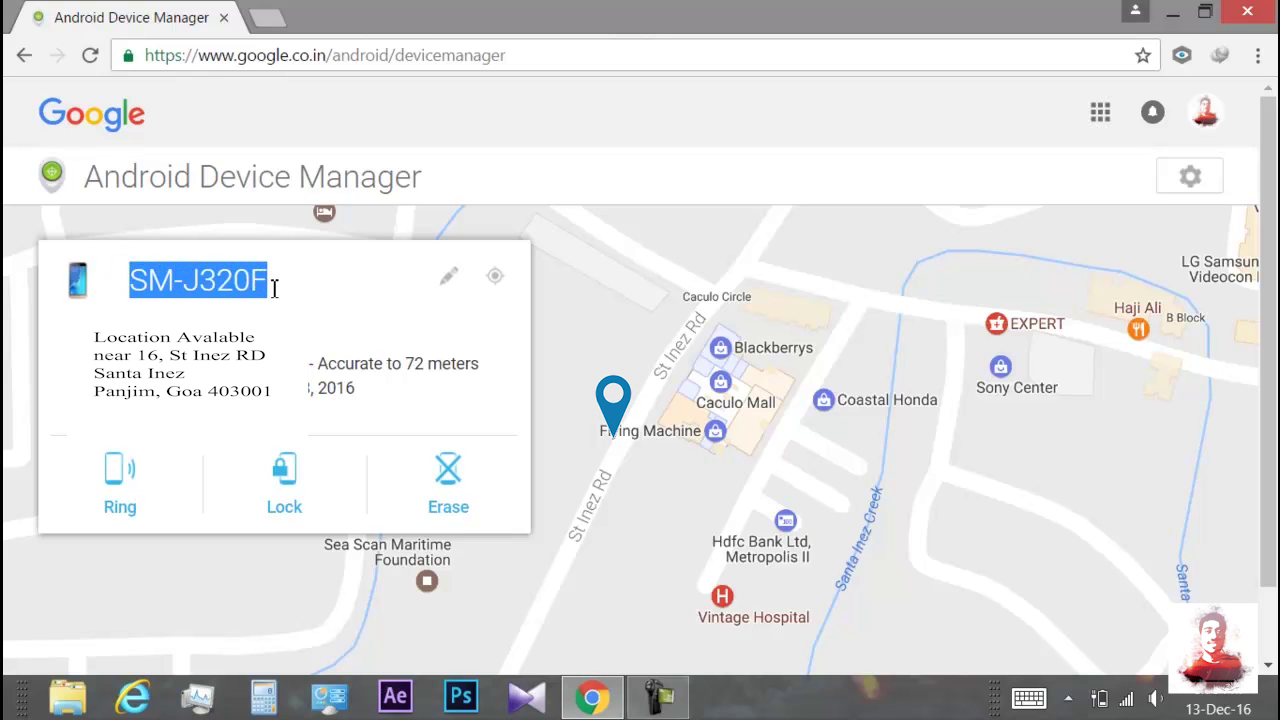
click(497, 282)
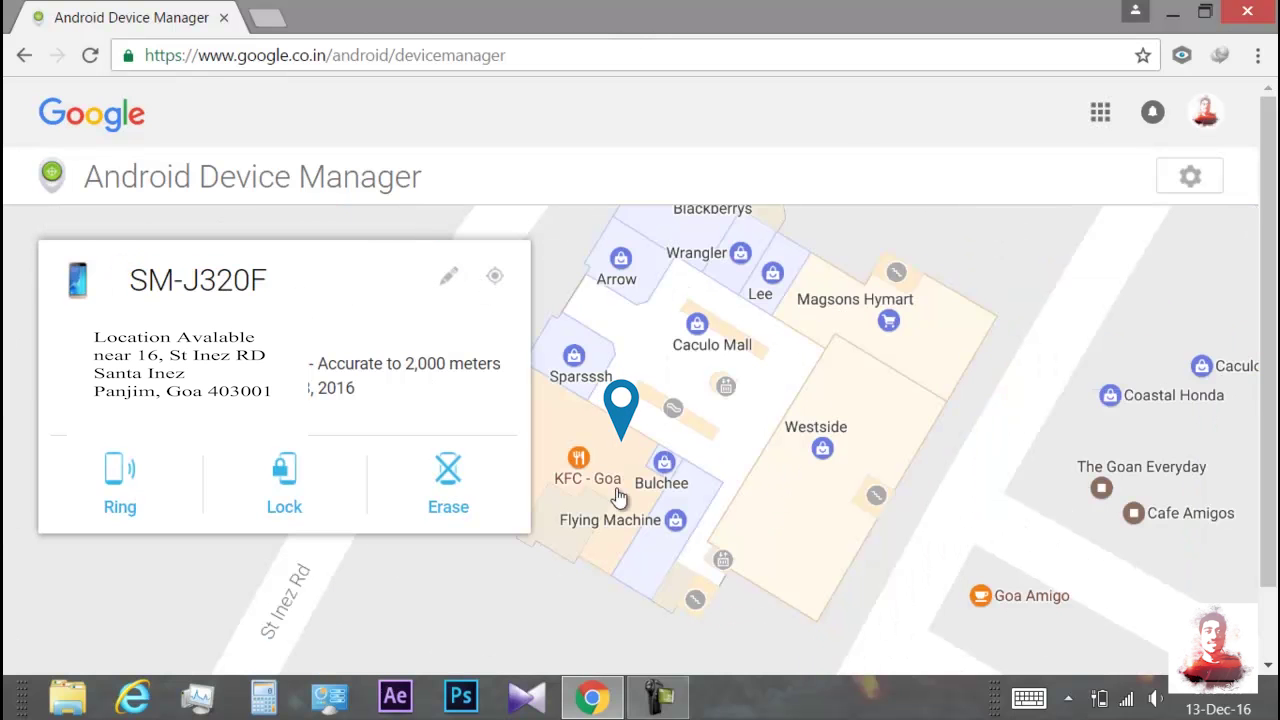
drag(699, 348, 745, 348)
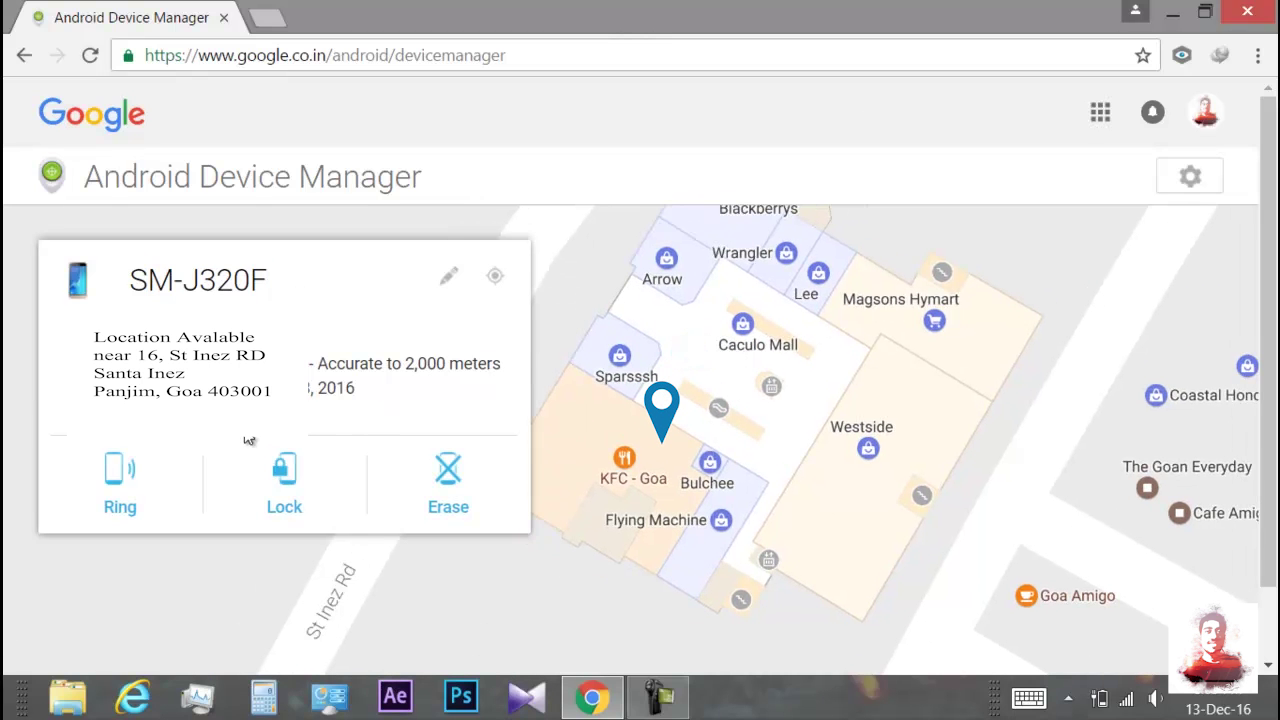
- Ring the SM-J320F at full volume
click(116, 486)
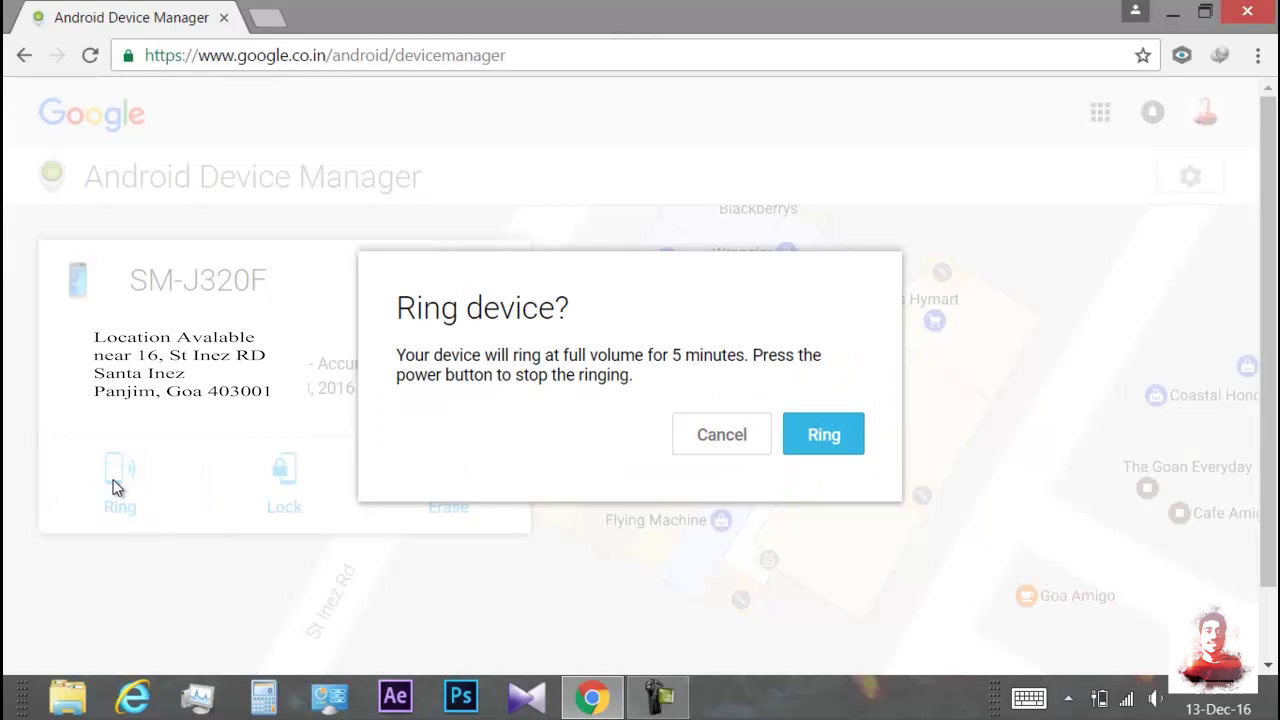
click(846, 445)
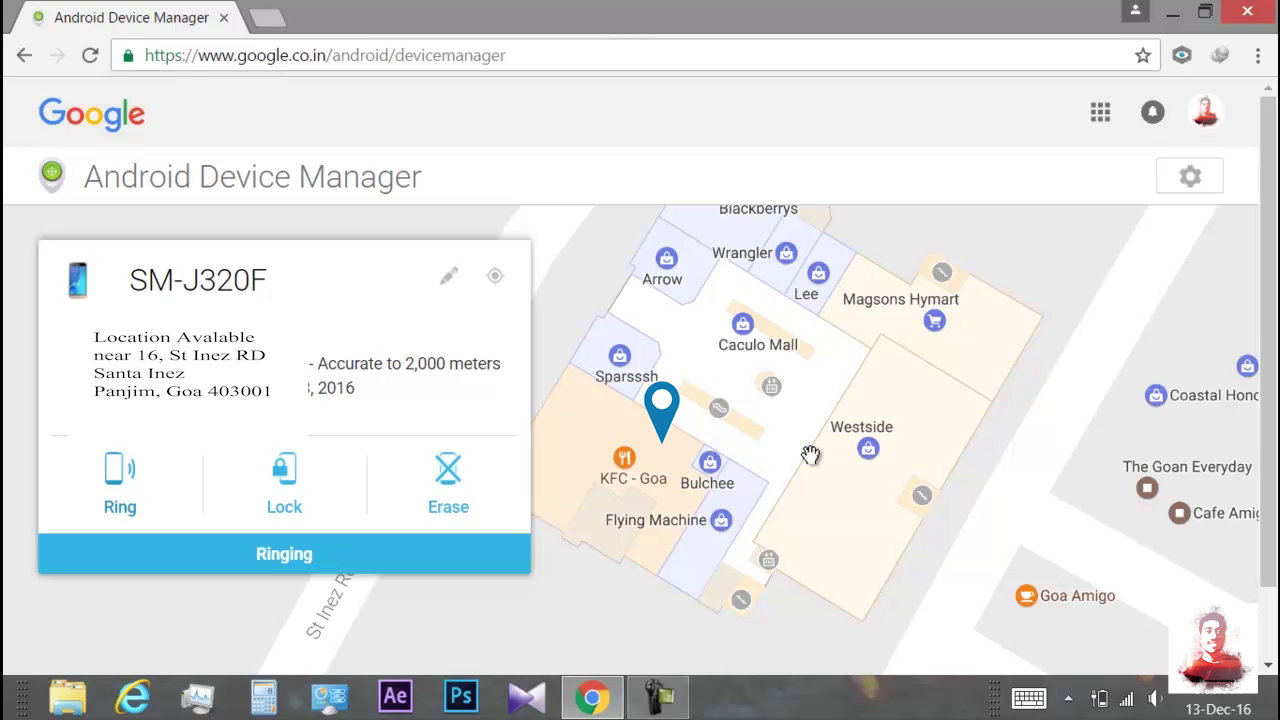
key(super+c)
key(Escape)
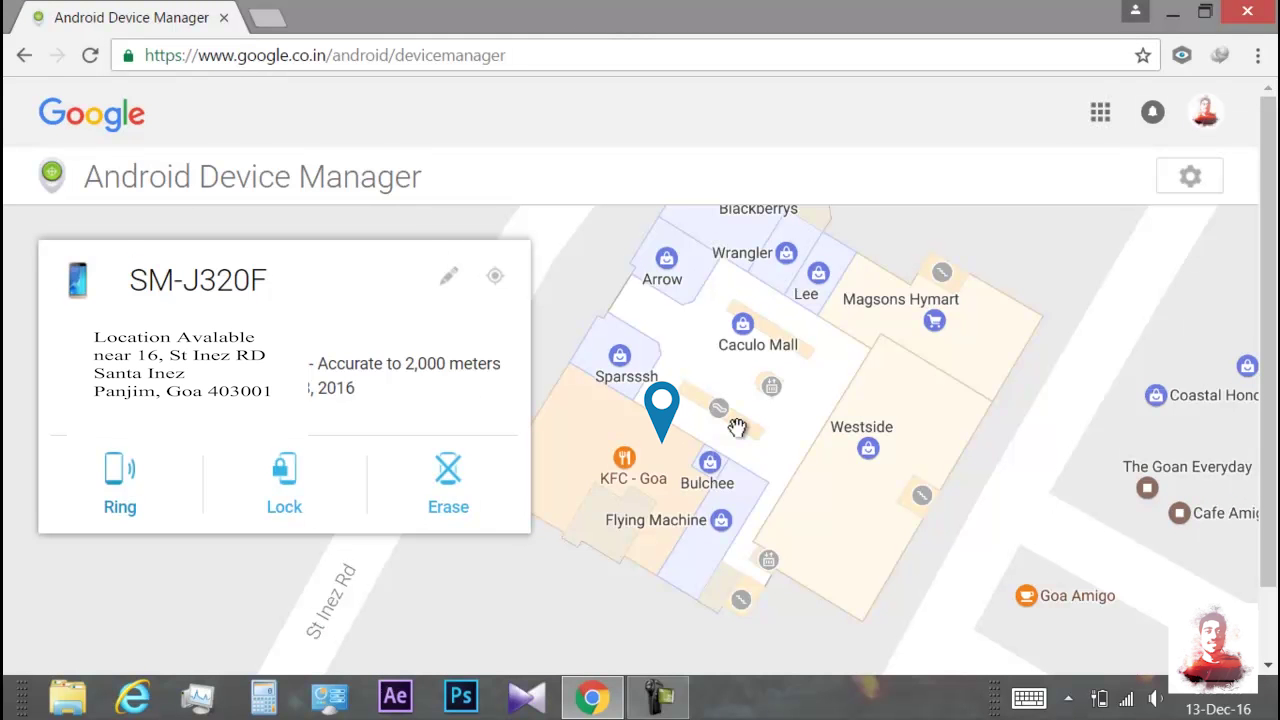
click(296, 484)
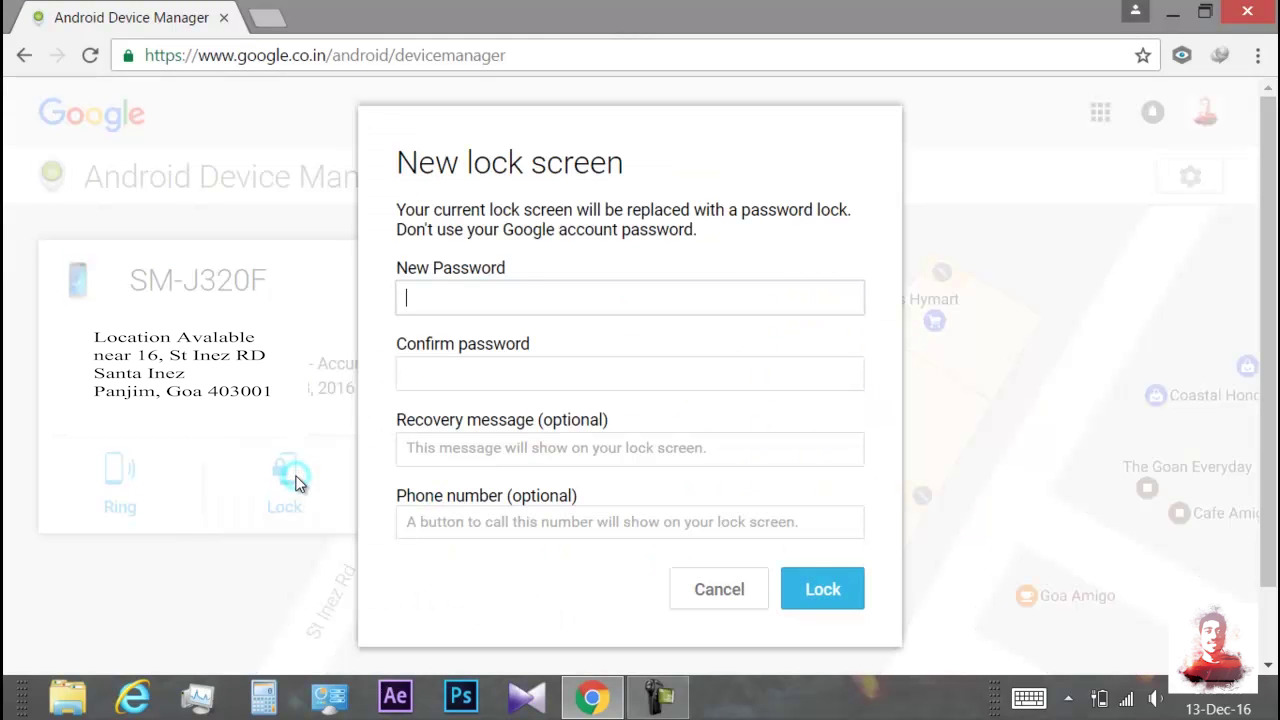
click(479, 298)
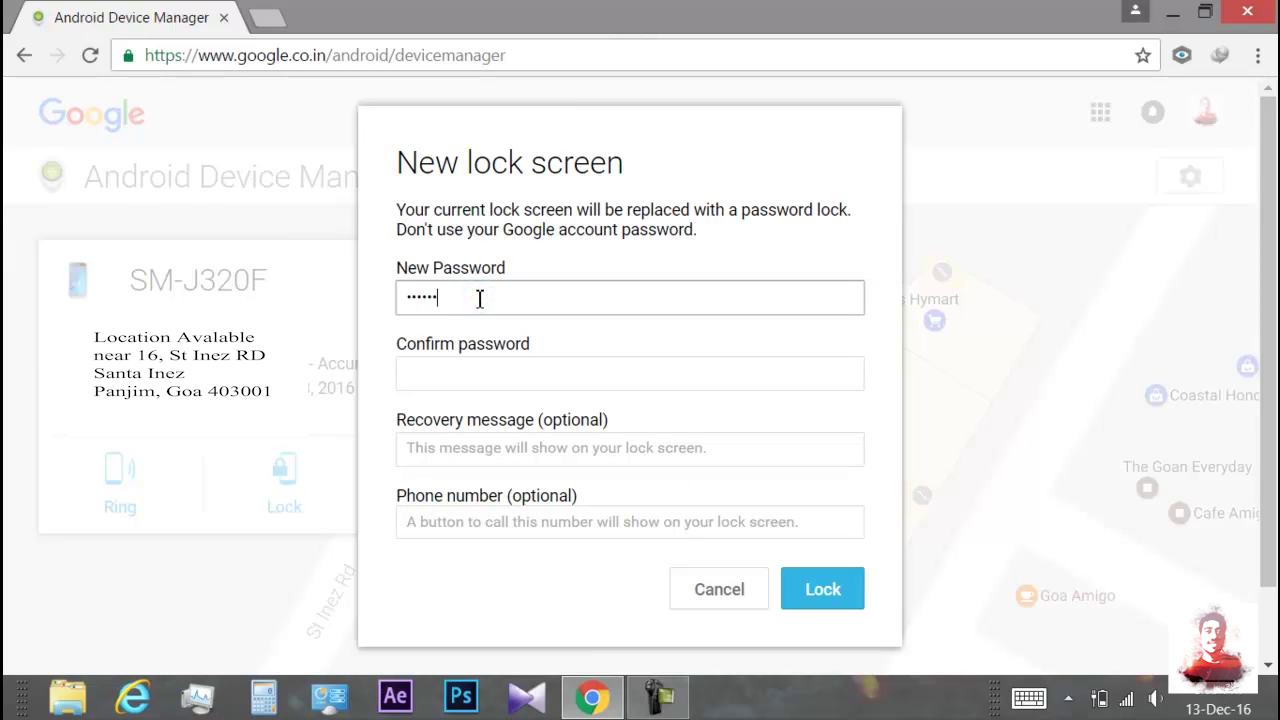
click(471, 367)
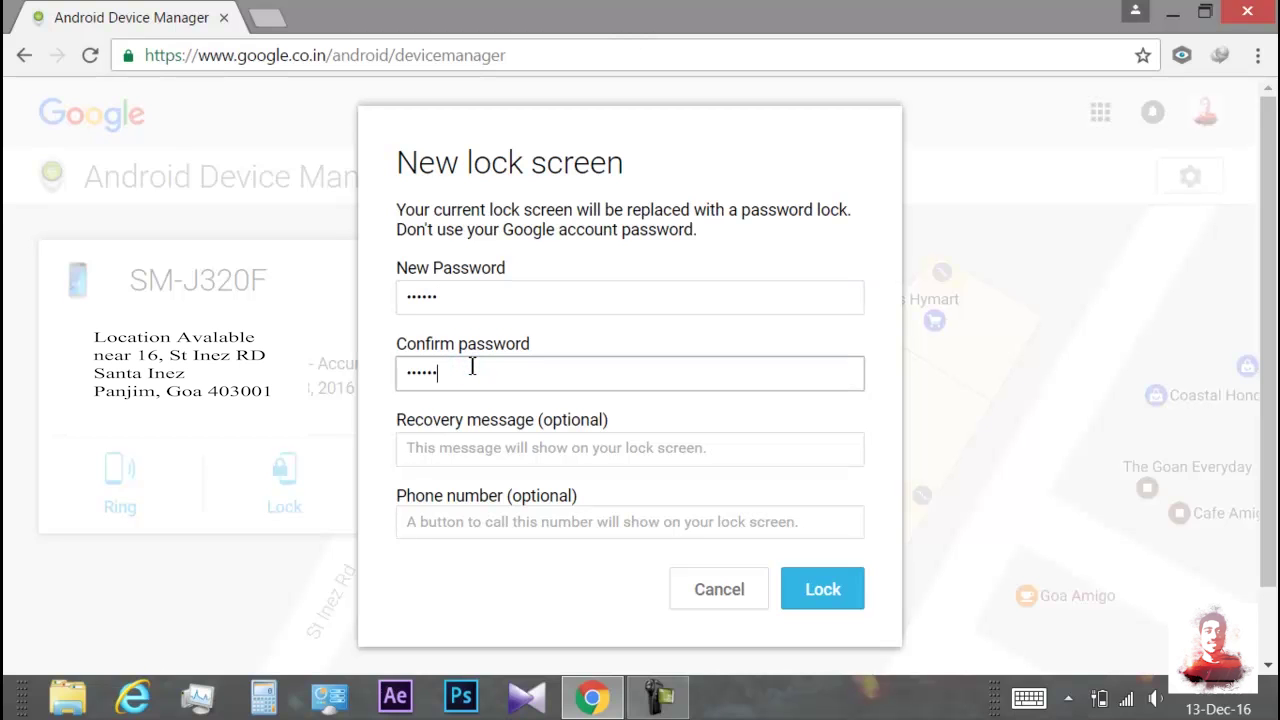
click(493, 449)
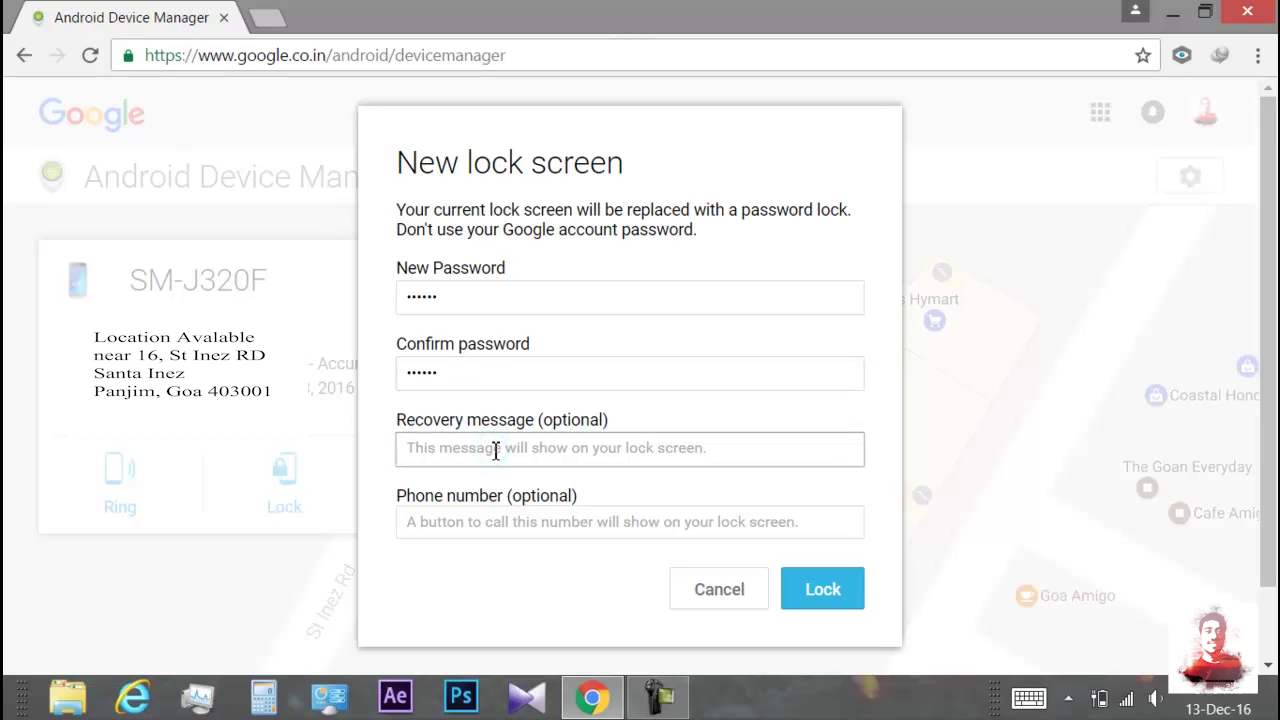
text(I)
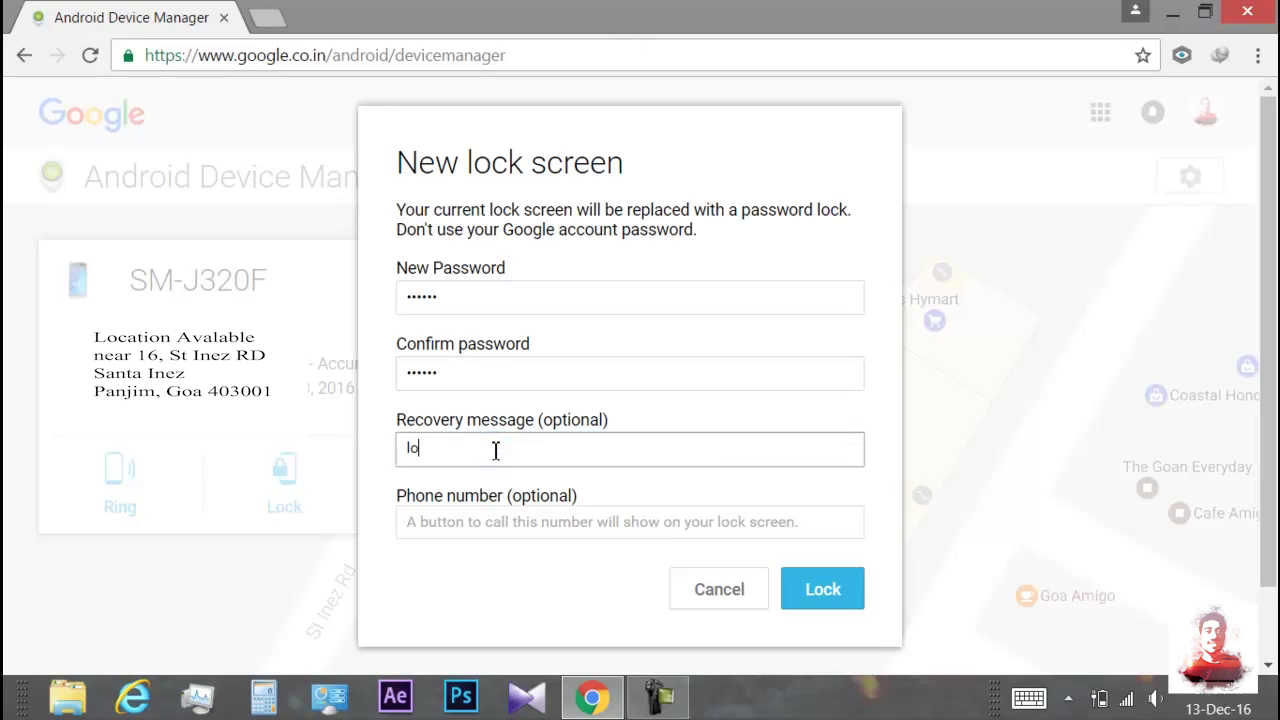
click(496, 512)
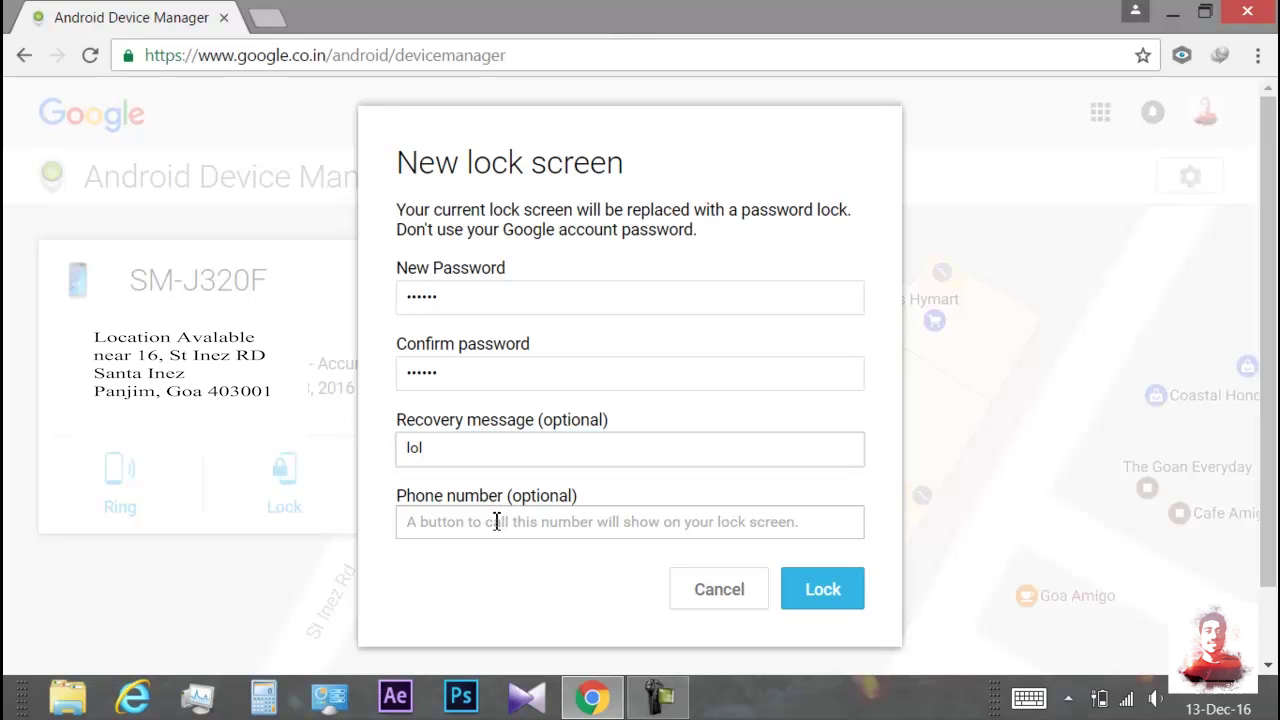
click(494, 522)
text(9999)
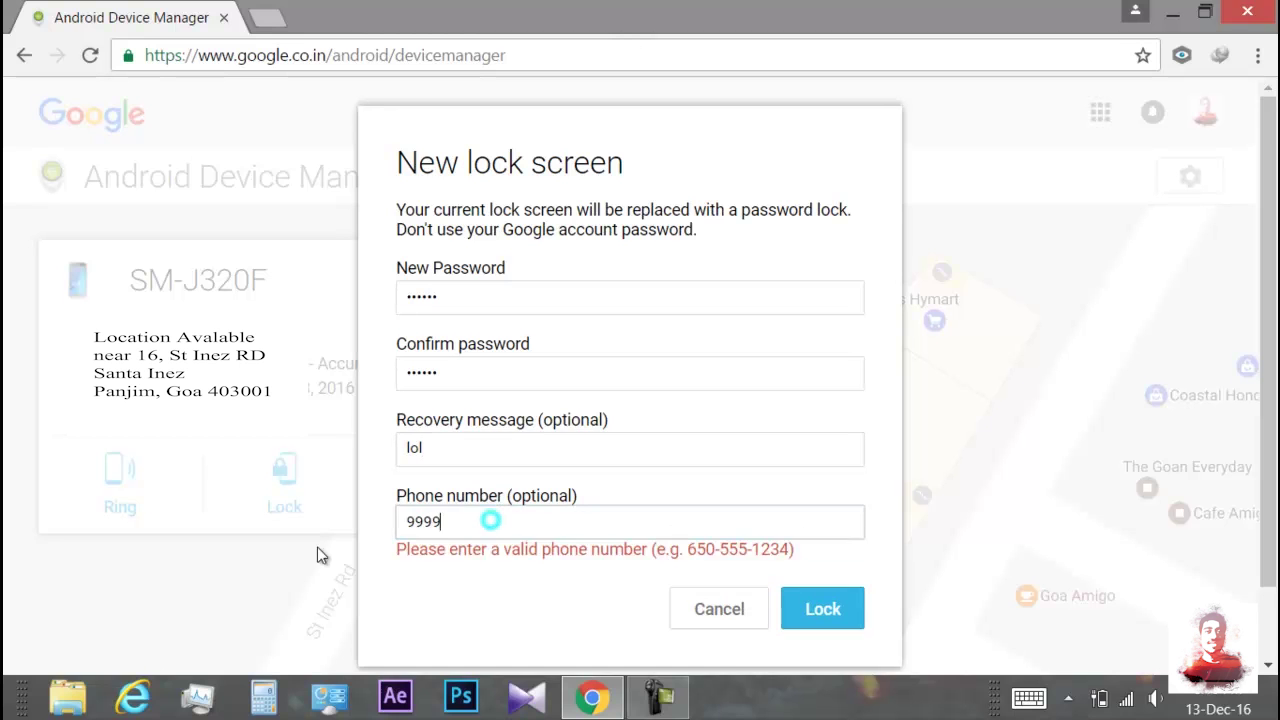
text(999999)
click(786, 621)
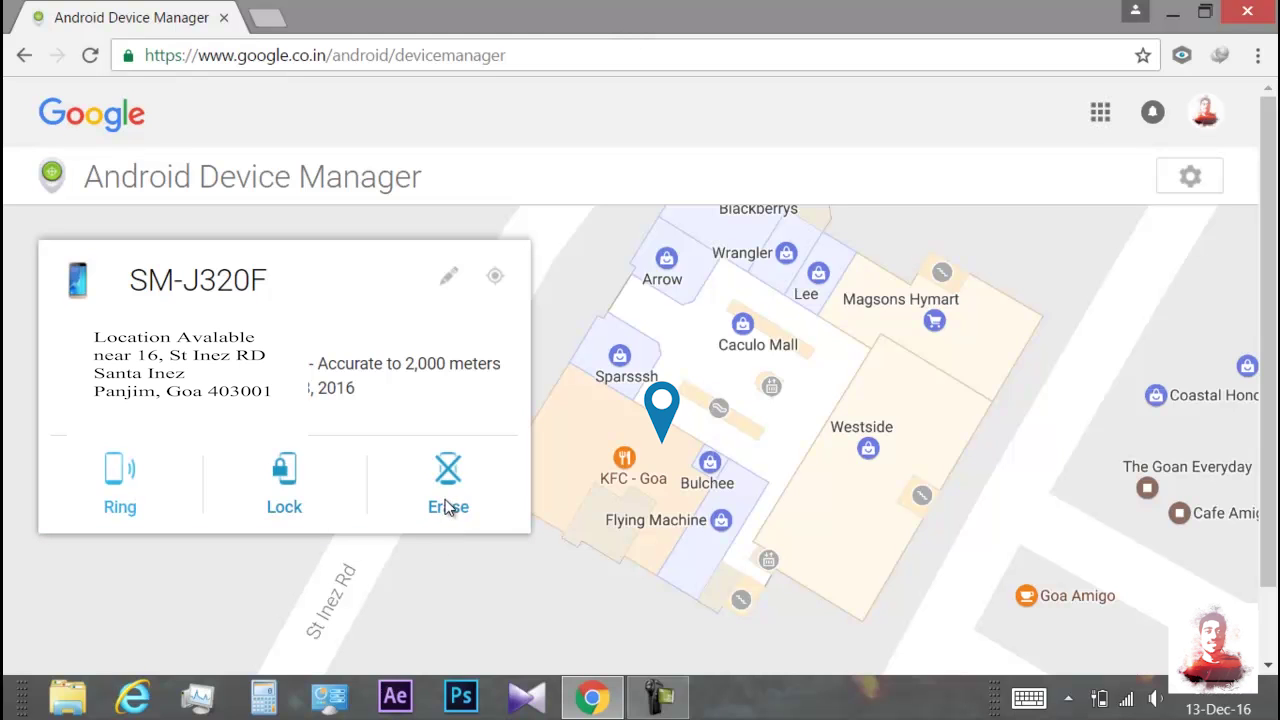
click(449, 507)
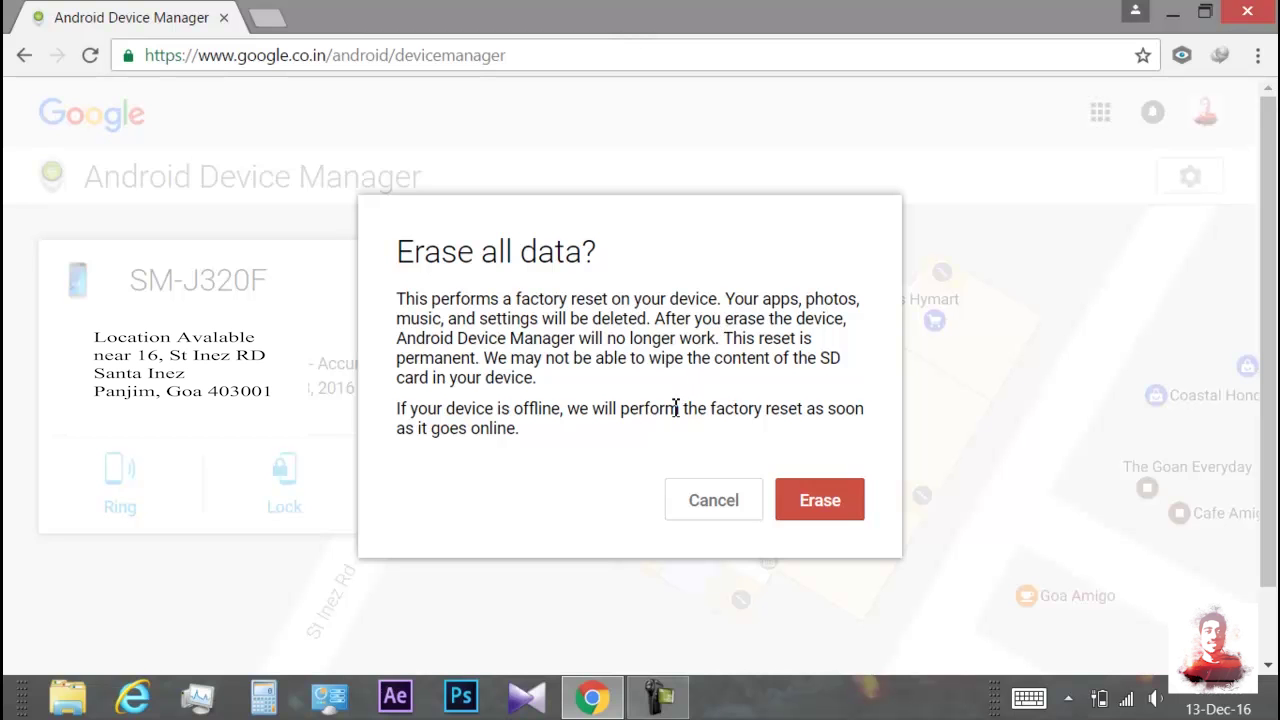
click(697, 502)
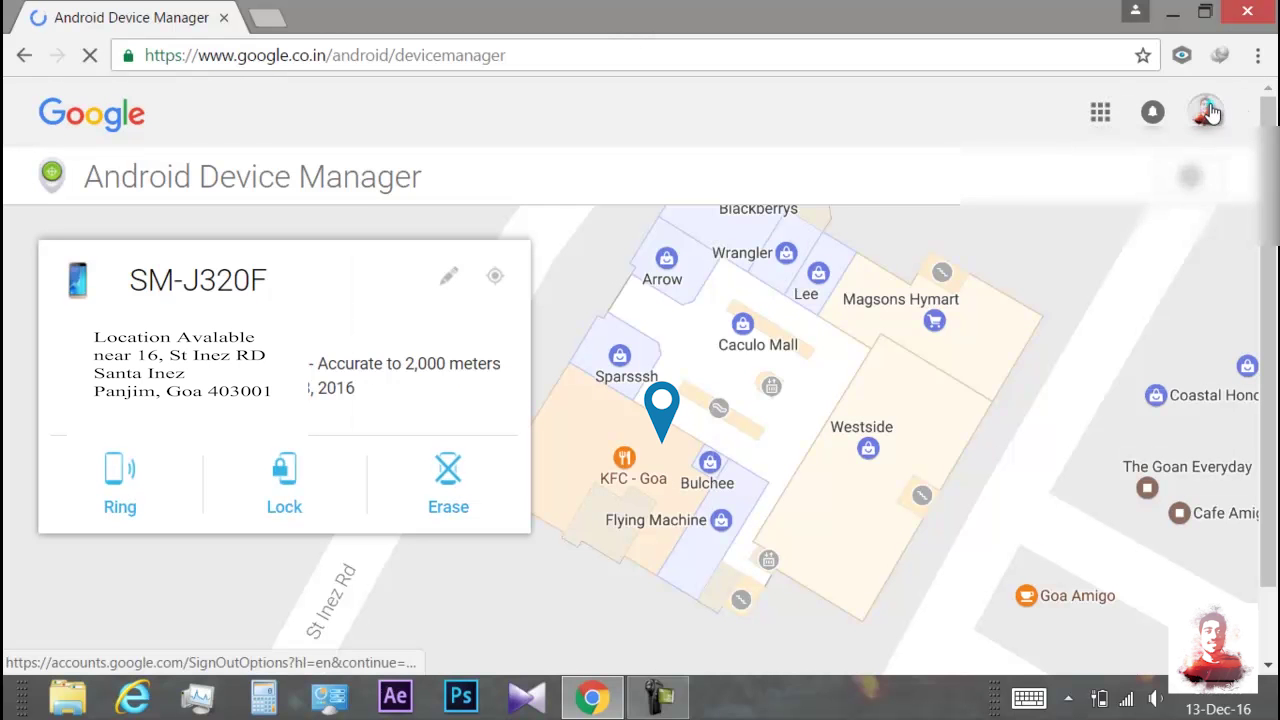
- Sign out from the profile avatar menu, then close the Chrome window
click(1206, 112)
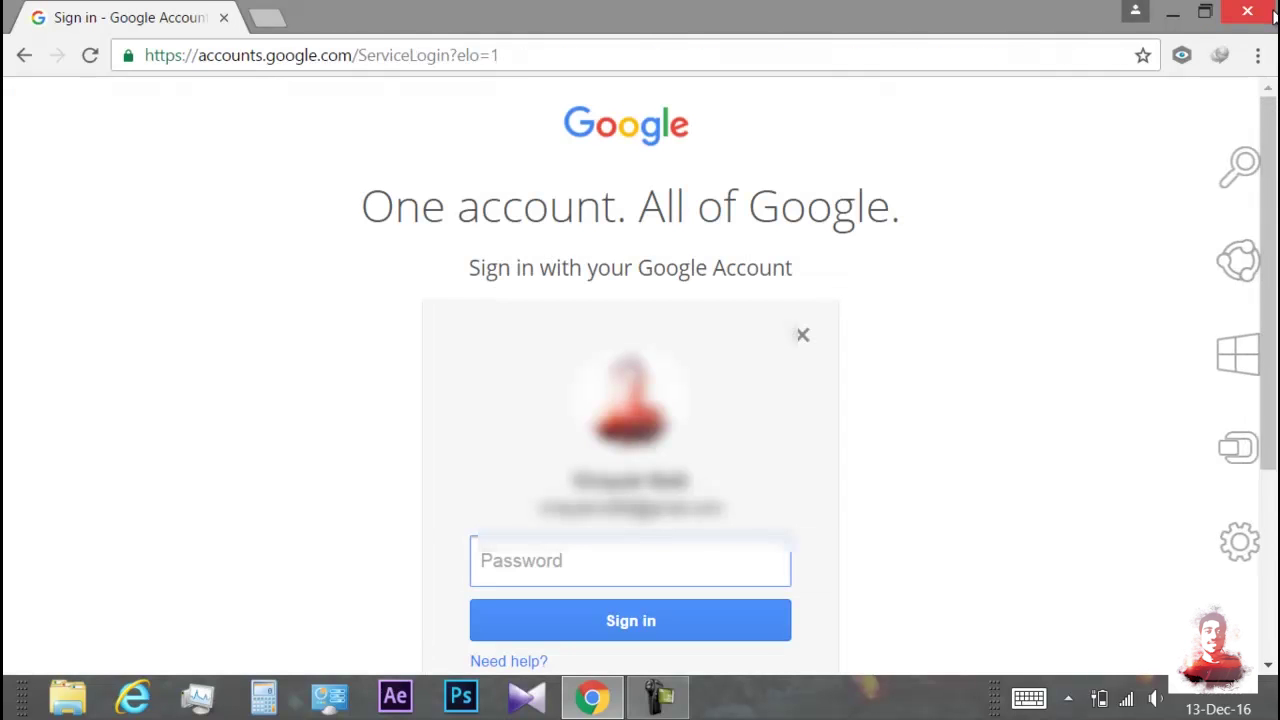
click(1172, 12)
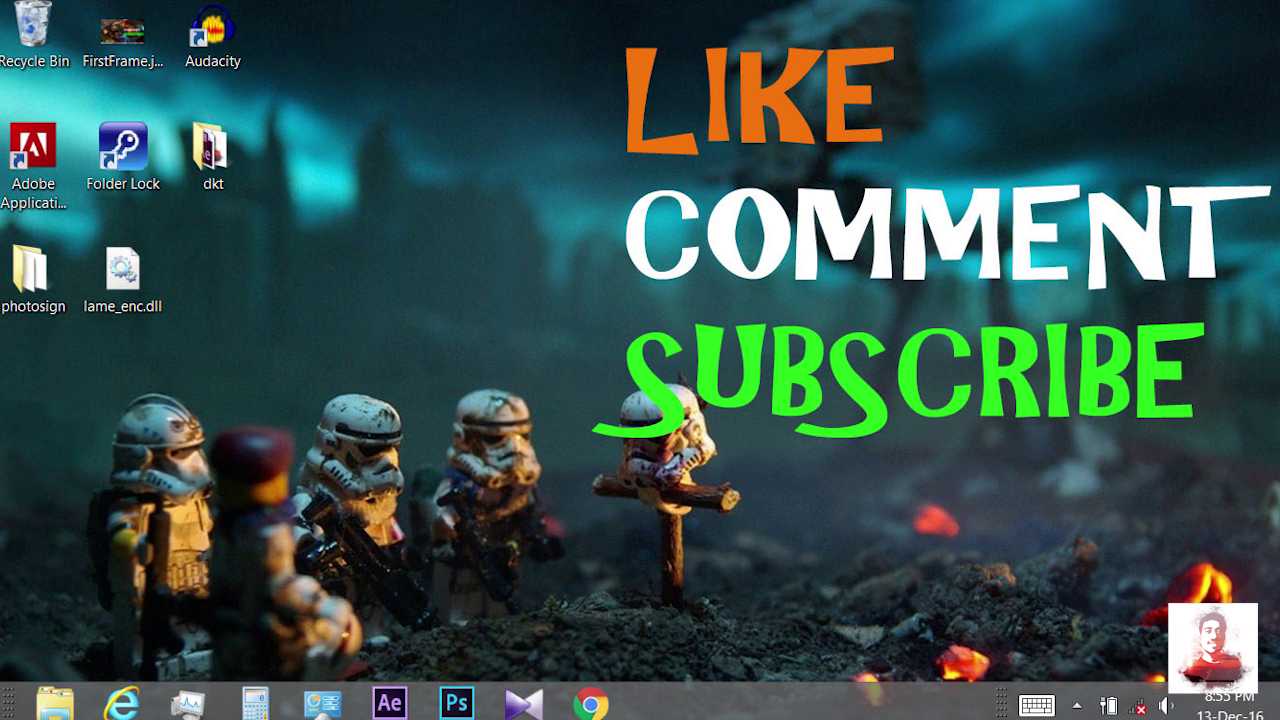